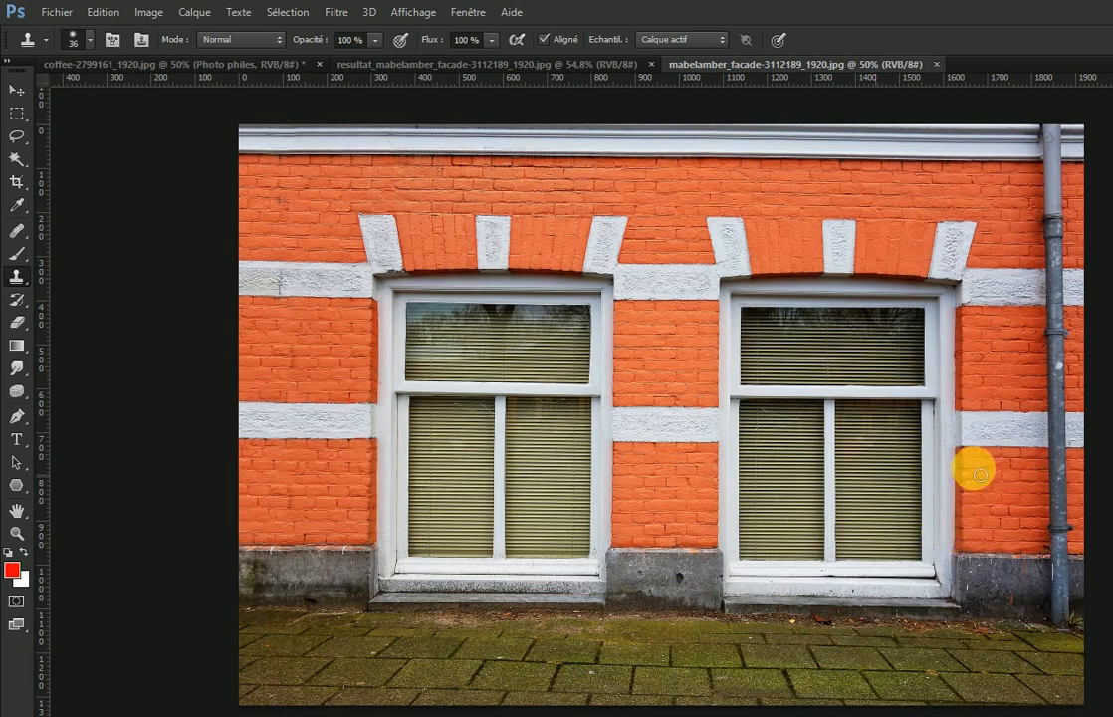
Step: Set the Clone Stamp brush hardness to 18 %
ctrl+click(1016, 204)
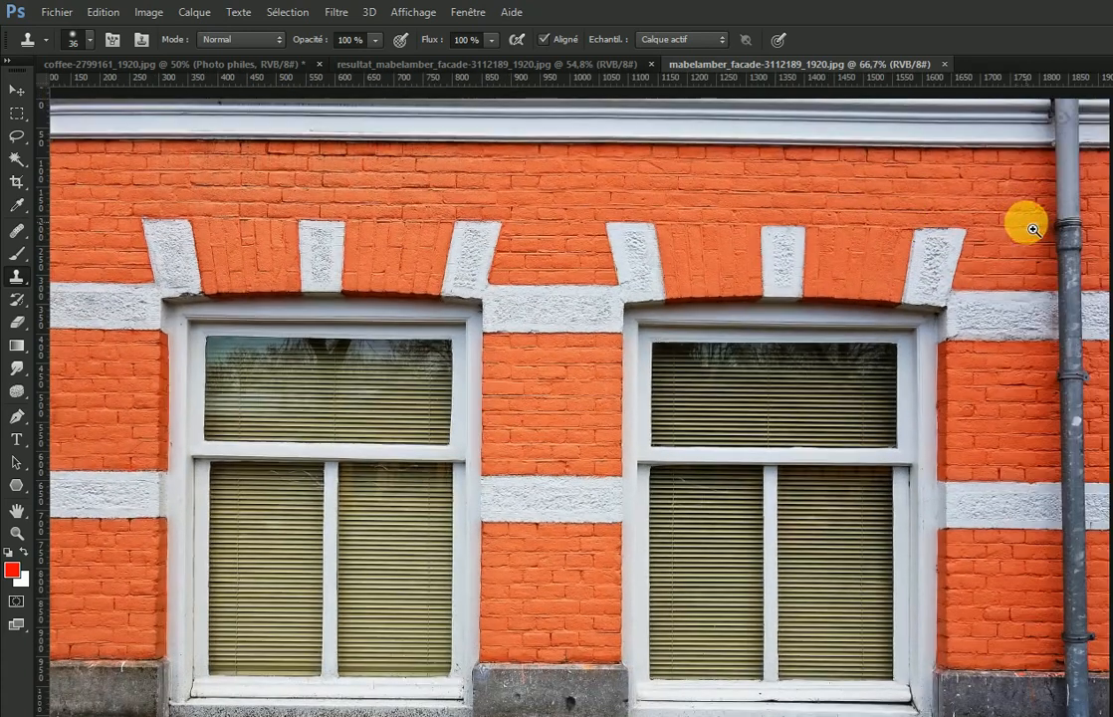
ctrl+click(1027, 223)
drag(941, 338, 821, 397)
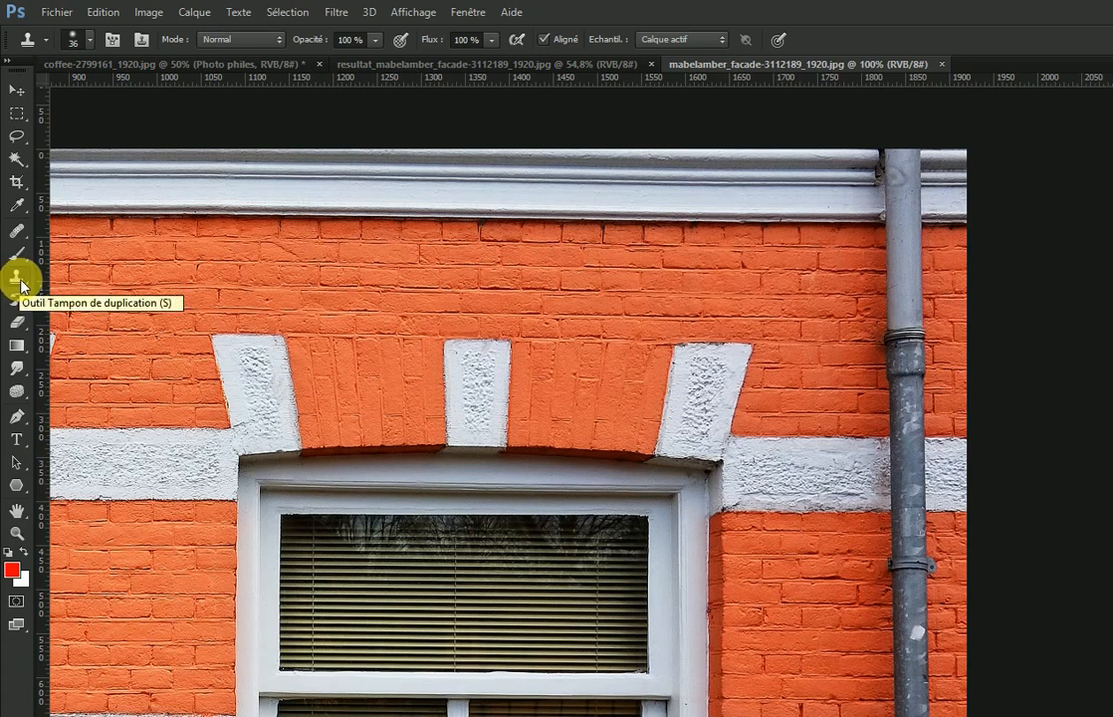
click(89, 44)
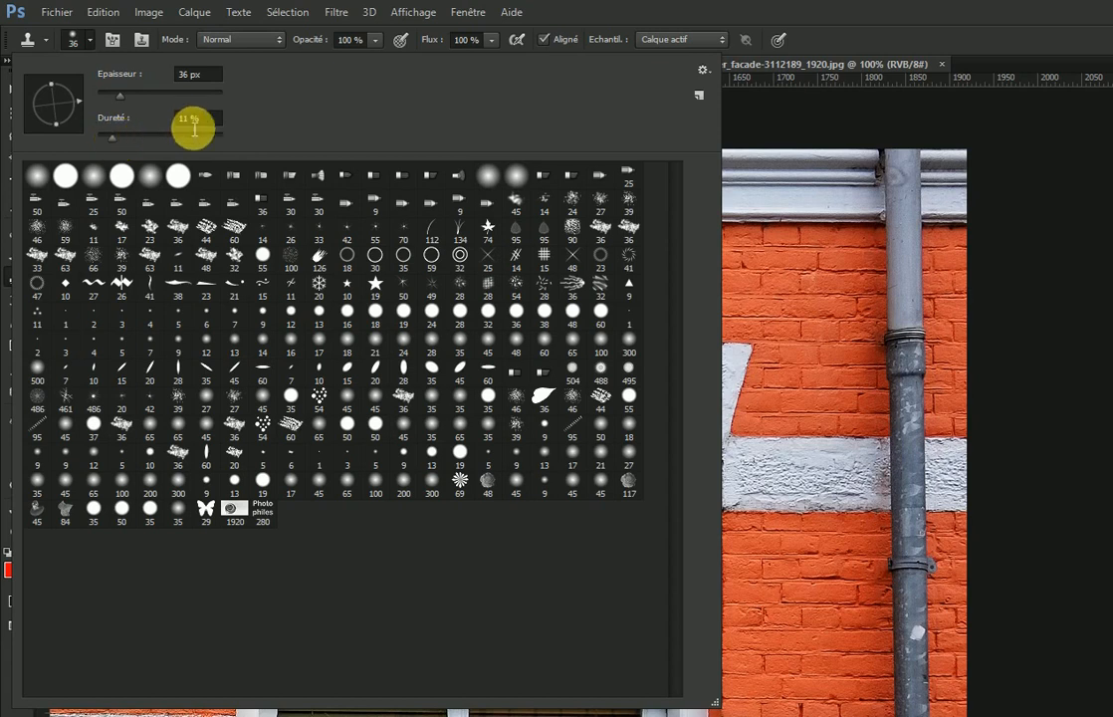
click(116, 144)
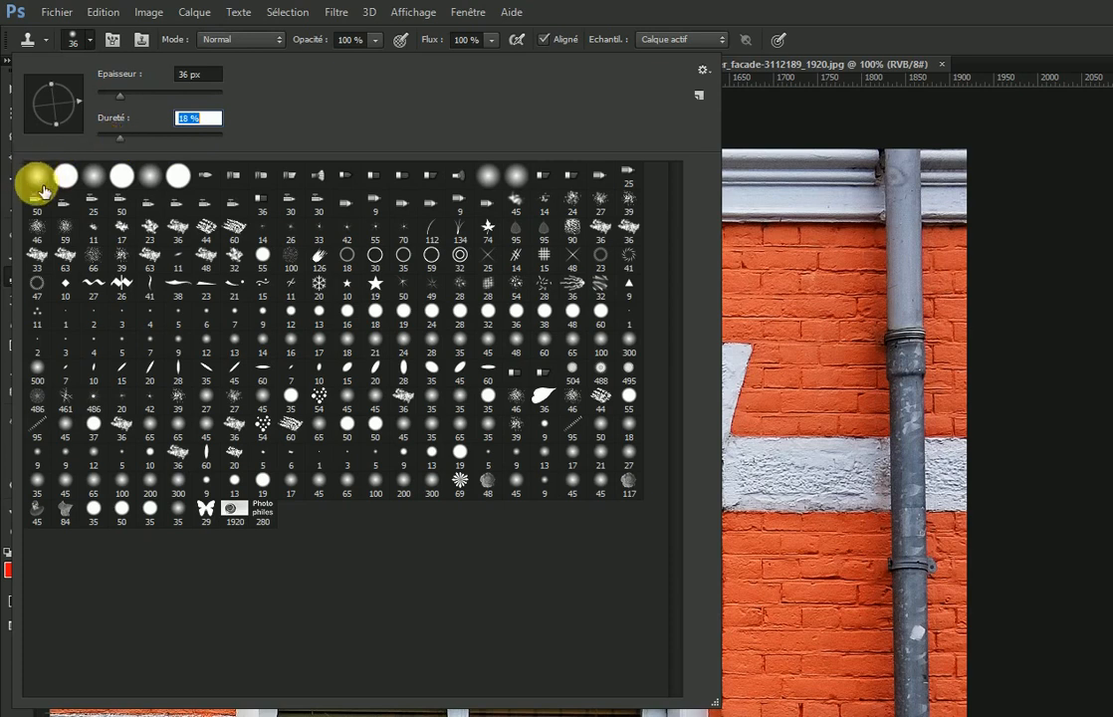
click(850, 118)
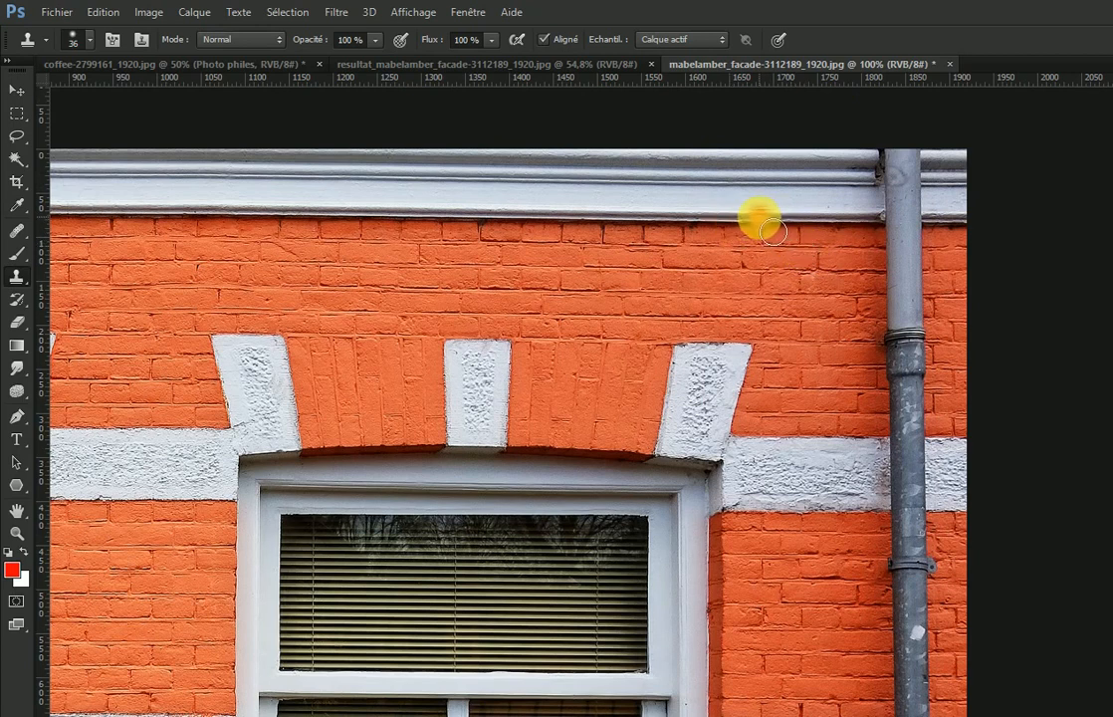
Step: Enlarge the Clone Stamp brush to 71 px and clone the clean white cornice over the top of the drainpipe
alt+right_click(741, 192)
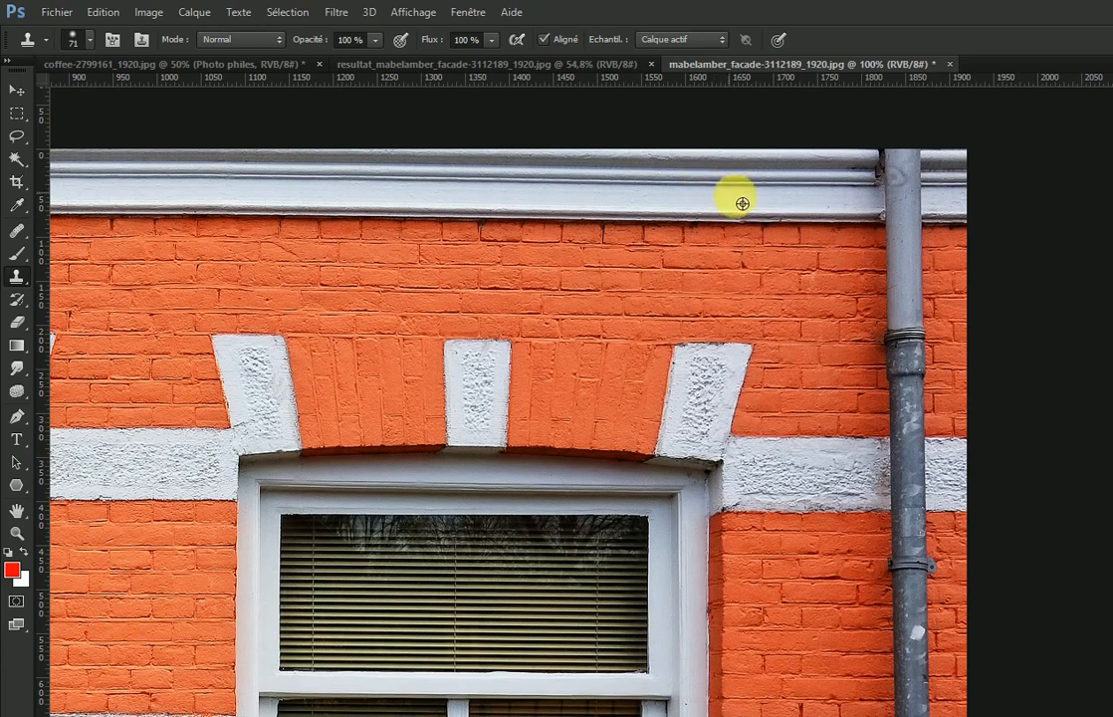
ctrl+click(865, 252)
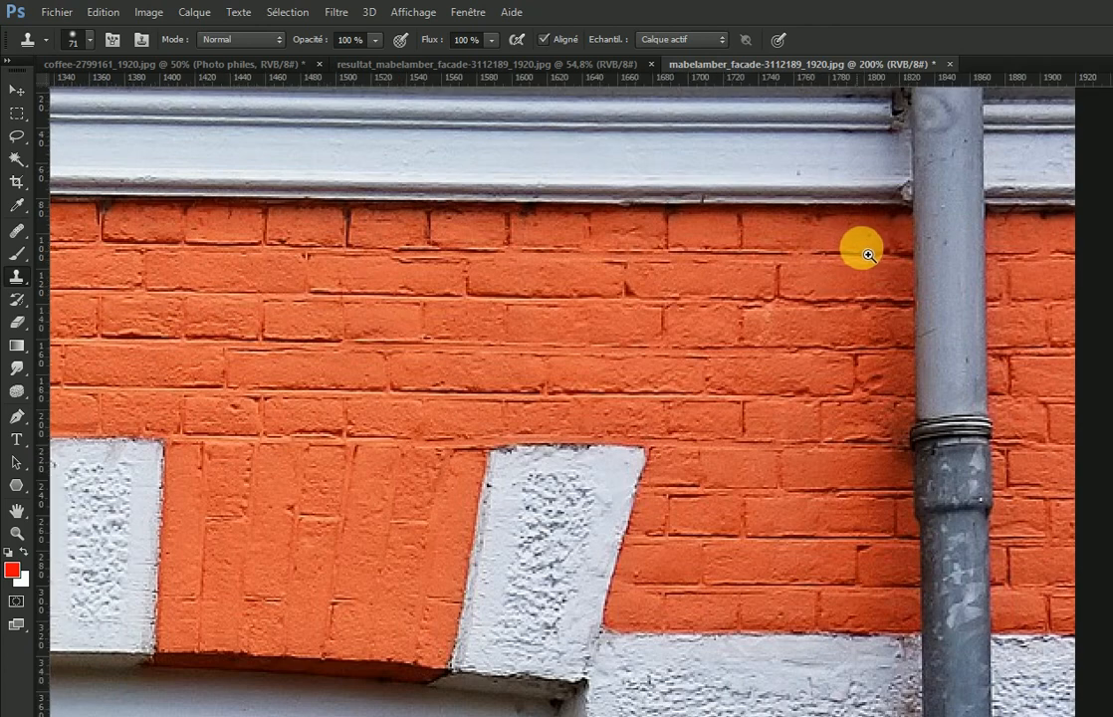
drag(774, 323, 627, 404)
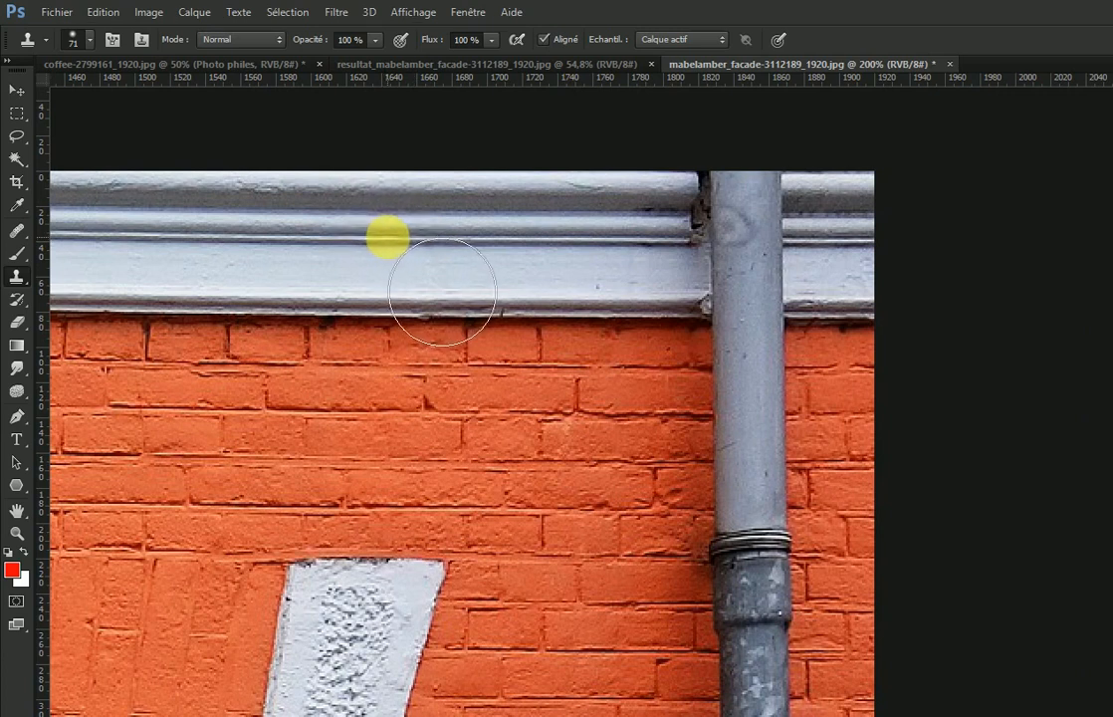
mouse_move(445, 293)
mouse_down()
mouse_move(766, 292)
mouse_move(764, 307)
mouse_move(765, 292)
mouse_up()
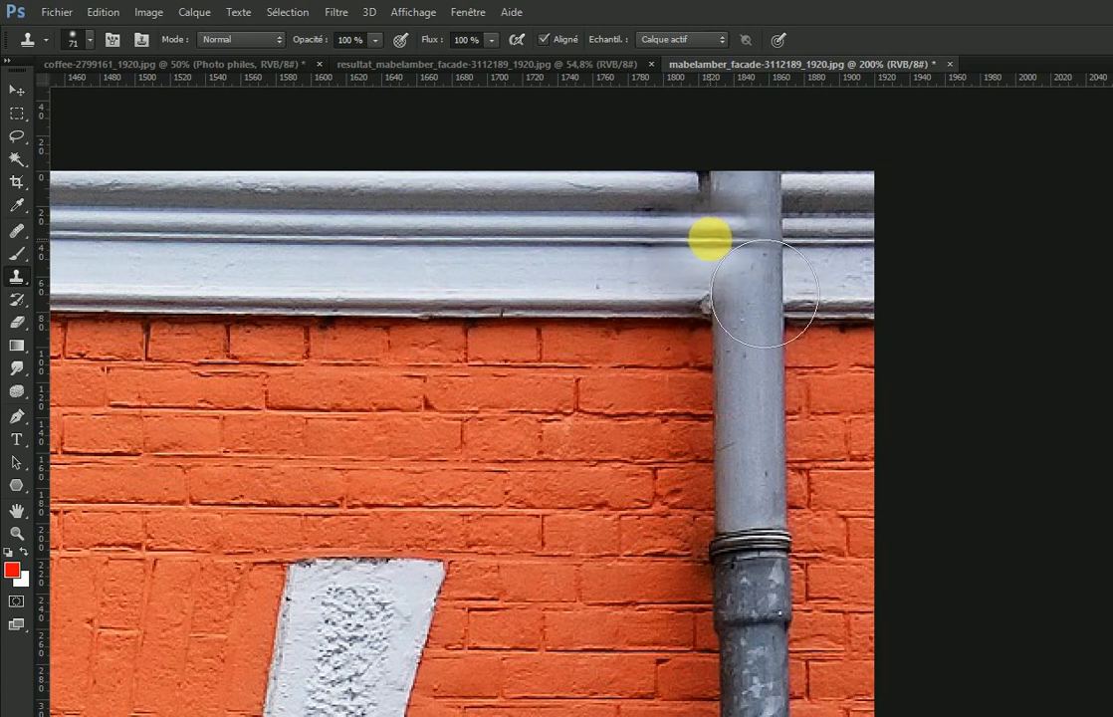
mouse_move(765, 293)
mouse_down()
mouse_move(833, 295)
mouse_move(713, 293)
mouse_move(856, 293)
mouse_move(675, 298)
mouse_move(866, 299)
mouse_move(690, 292)
mouse_move(728, 293)
mouse_move(716, 293)
mouse_move(744, 267)
mouse_move(713, 285)
mouse_move(726, 306)
mouse_move(714, 434)
mouse_up()
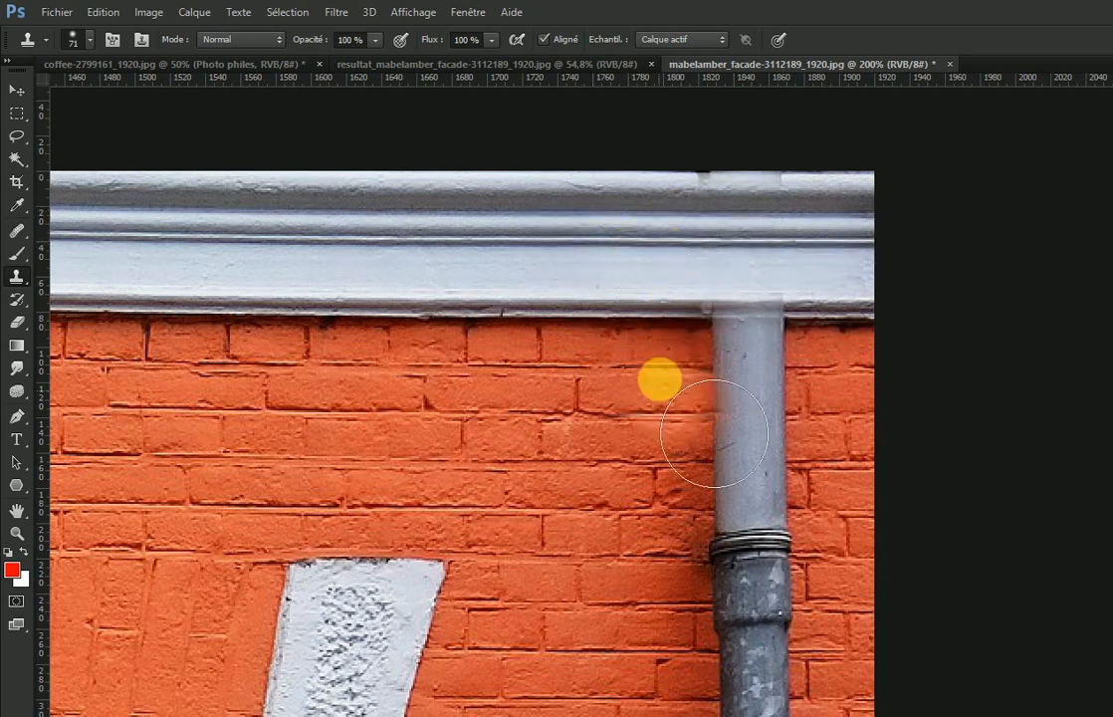
mouse_move(709, 271)
mouse_down()
mouse_move(804, 243)
mouse_move(768, 241)
mouse_move(796, 237)
mouse_move(782, 232)
mouse_move(872, 233)
mouse_up()
drag(736, 310, 778, 355)
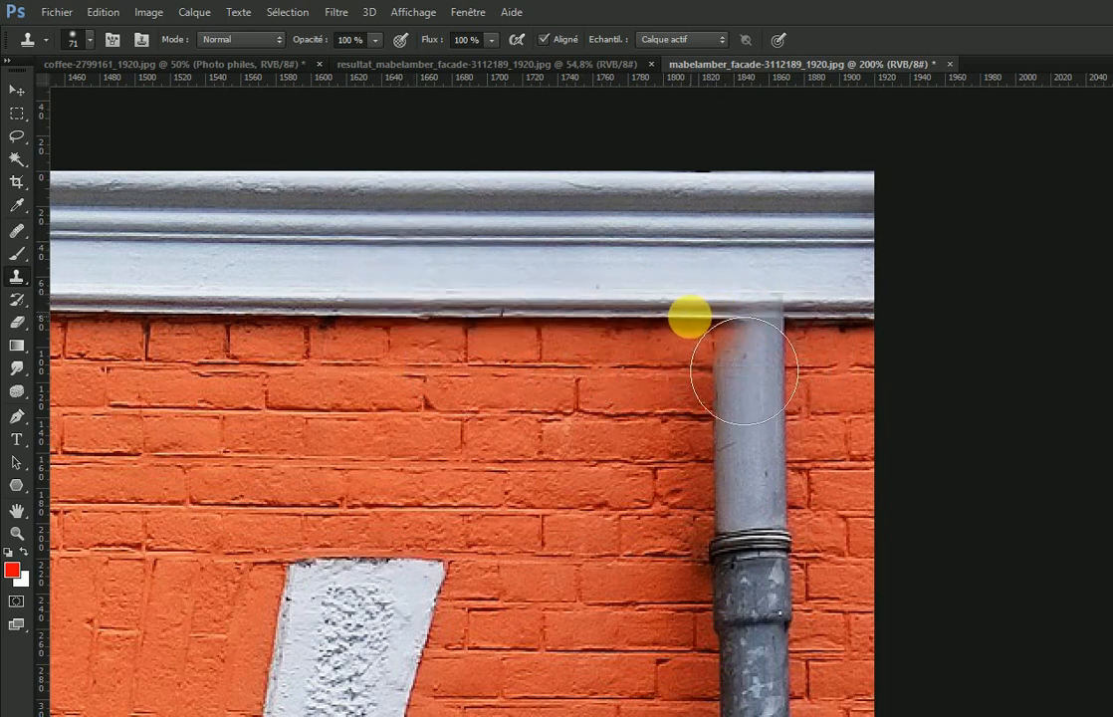
Step: Clone neighbouring bricks over the drainpipe between the cornice and the upper white stone band, reducing the brush to 41 px
mouse_move(688, 371)
mouse_down()
mouse_move(841, 378)
mouse_move(788, 406)
mouse_move(790, 447)
mouse_move(703, 462)
mouse_move(800, 505)
mouse_move(713, 520)
mouse_move(842, 523)
mouse_move(635, 523)
mouse_move(749, 551)
mouse_move(832, 603)
mouse_move(891, 610)
mouse_move(641, 597)
mouse_move(791, 599)
mouse_move(666, 604)
mouse_move(757, 620)
mouse_move(572, 612)
mouse_move(448, 632)
mouse_move(485, 626)
mouse_move(468, 625)
mouse_move(413, 571)
mouse_move(660, 567)
mouse_move(767, 586)
mouse_move(508, 564)
mouse_up()
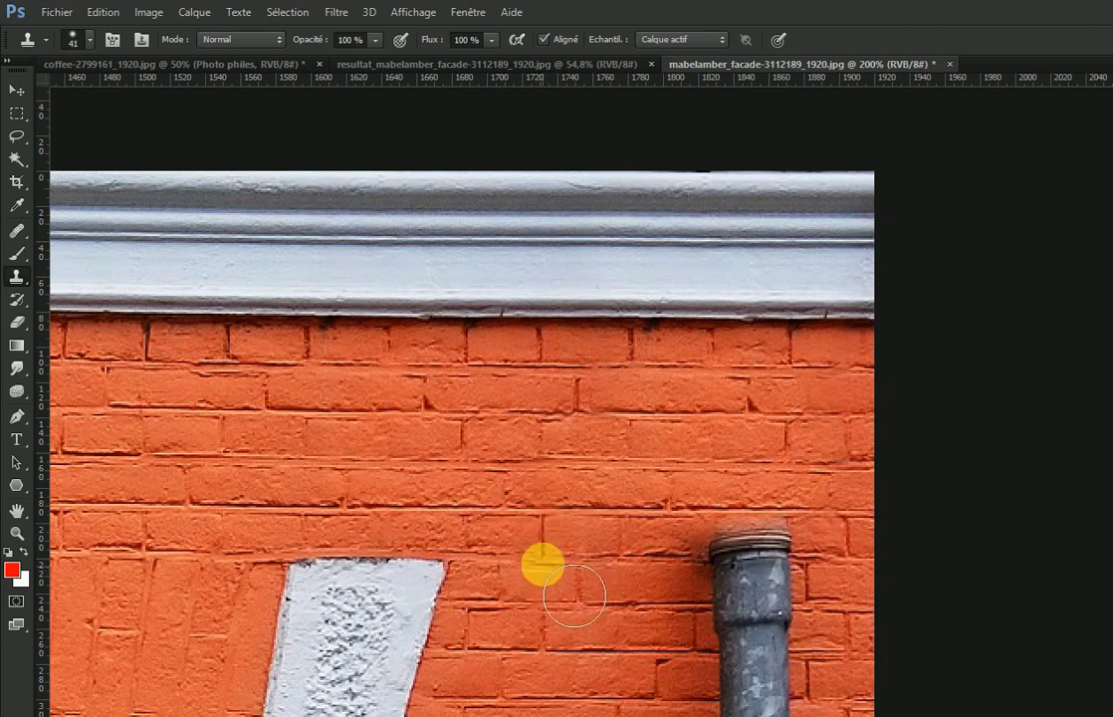
alt+click(542, 564)
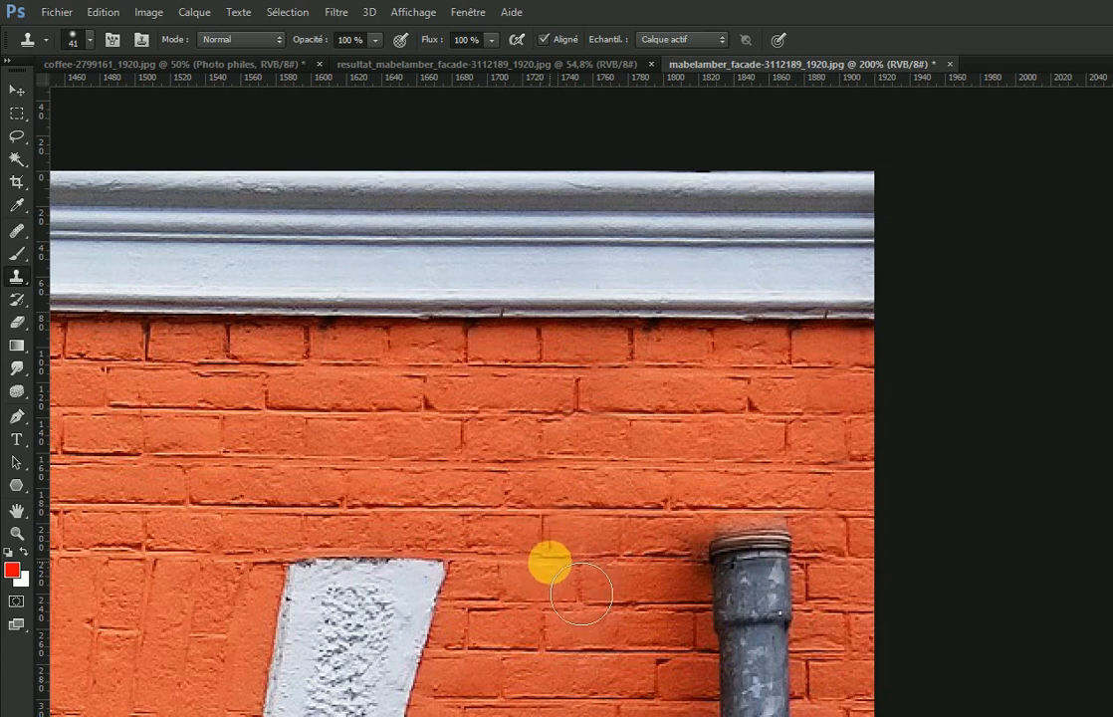
drag(703, 572, 695, 561)
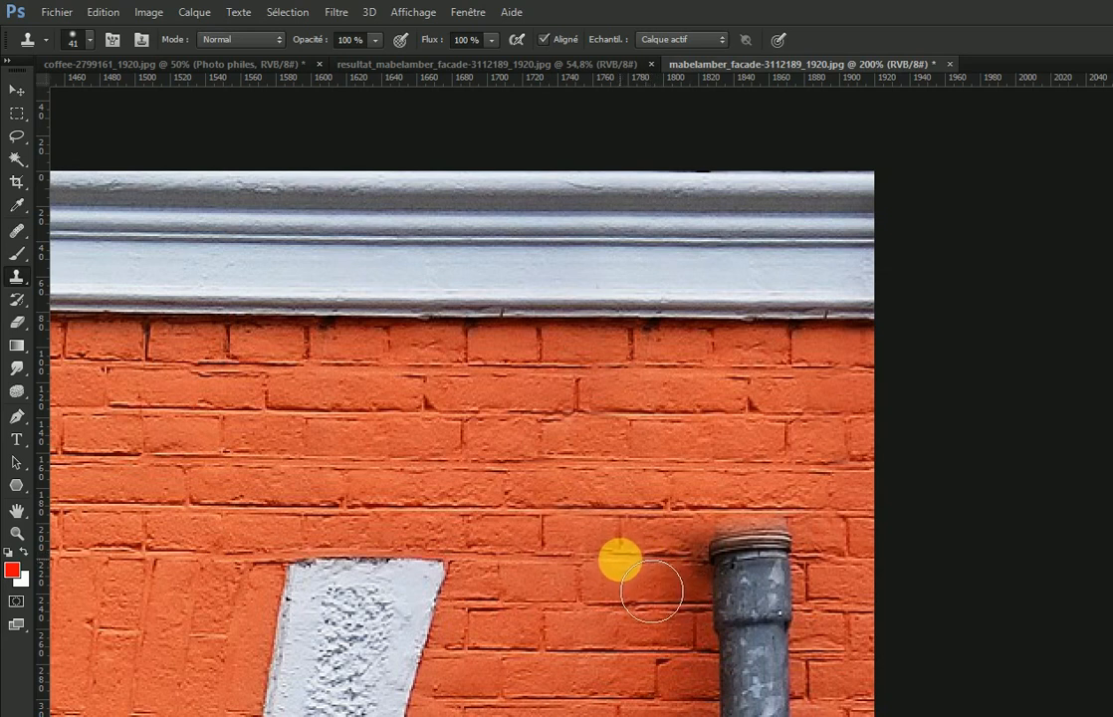
mouse_move(652, 591)
mouse_down()
mouse_move(806, 584)
mouse_move(780, 586)
mouse_move(835, 602)
mouse_move(855, 583)
mouse_move(838, 583)
mouse_move(837, 611)
mouse_move(667, 591)
mouse_move(619, 598)
mouse_move(783, 592)
mouse_up()
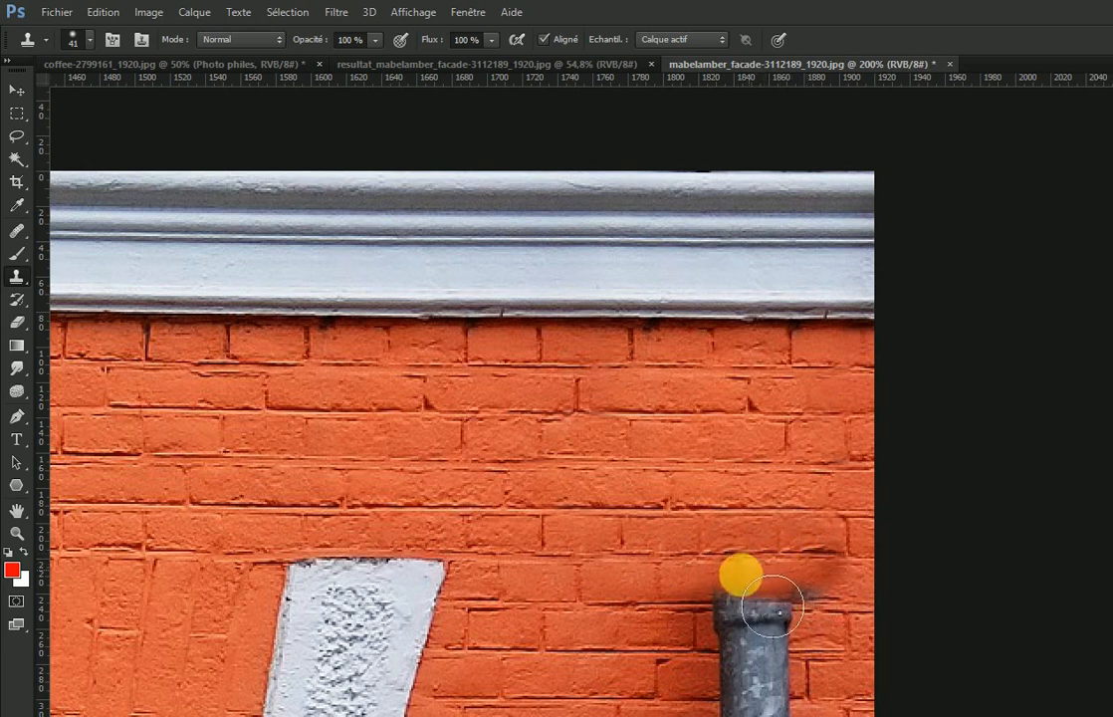
mouse_move(737, 605)
mouse_down()
mouse_move(677, 627)
mouse_move(775, 622)
mouse_move(656, 634)
mouse_move(793, 683)
mouse_move(649, 683)
mouse_move(778, 627)
mouse_up()
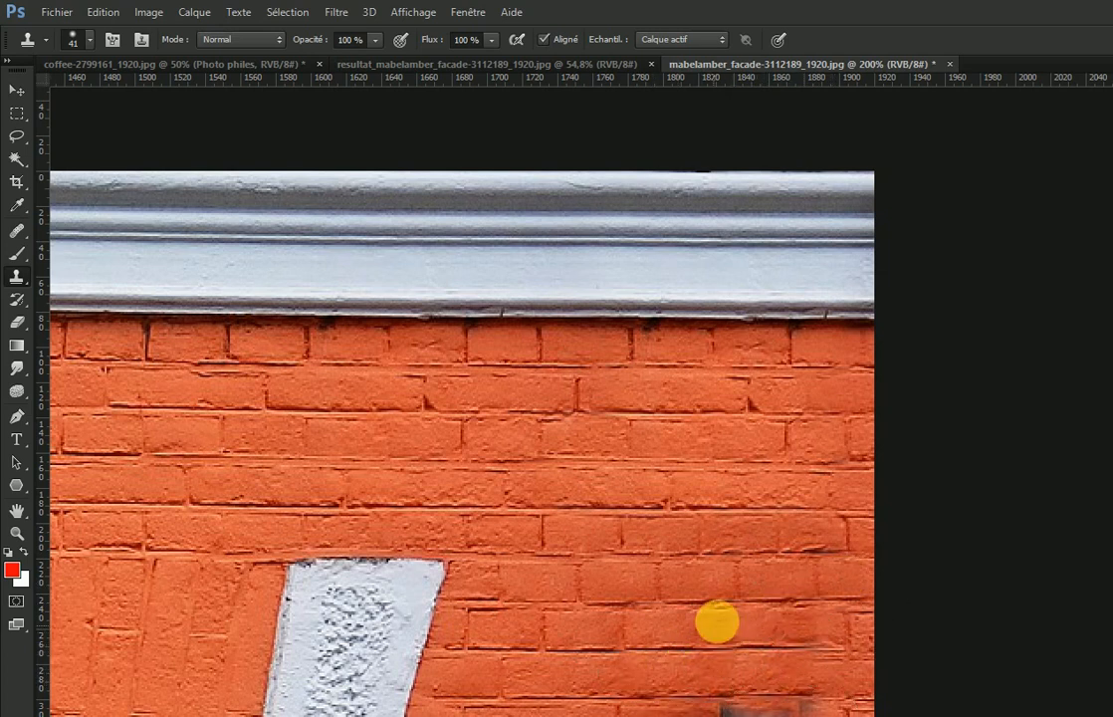
alt+click(727, 616)
drag(725, 613, 717, 508)
click(742, 598)
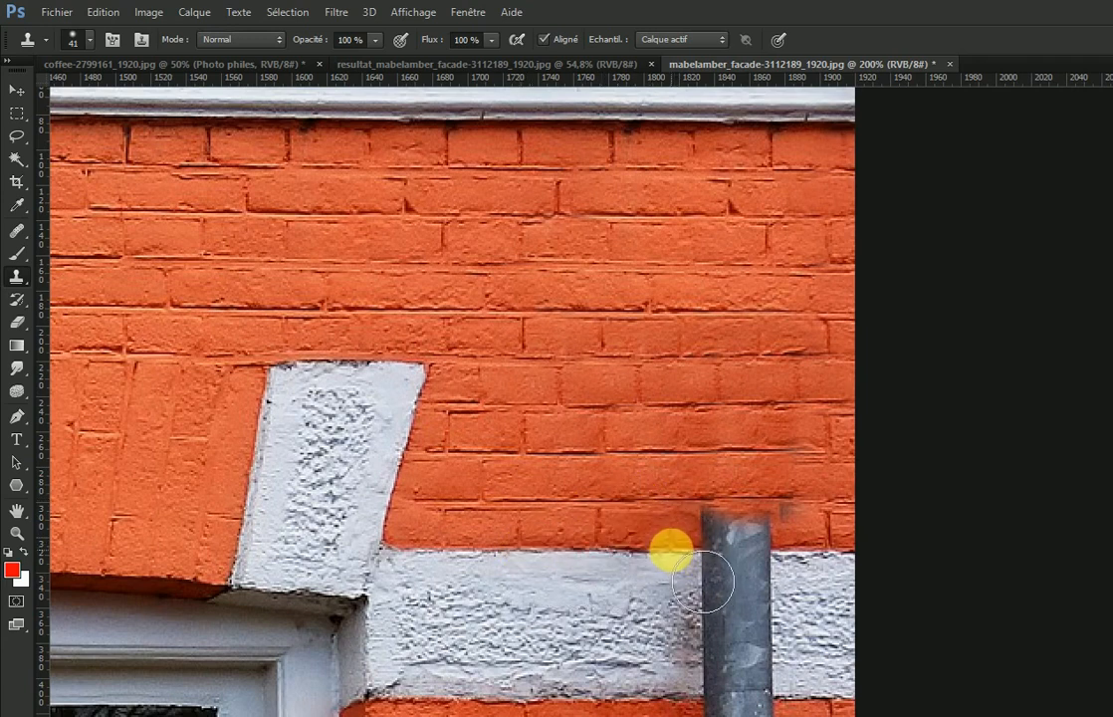
Step: Clone white stone over the drainpipe across the upper band and touch up the grey smudges in the bricks above it
mouse_move(671, 549)
mouse_down()
mouse_move(641, 549)
mouse_move(703, 548)
mouse_move(706, 532)
mouse_move(738, 538)
mouse_move(666, 569)
mouse_up()
mouse_move(677, 620)
mouse_down()
mouse_move(711, 634)
mouse_move(774, 621)
mouse_move(803, 634)
mouse_move(709, 673)
mouse_move(741, 685)
mouse_move(792, 677)
mouse_move(759, 692)
mouse_move(796, 695)
mouse_up()
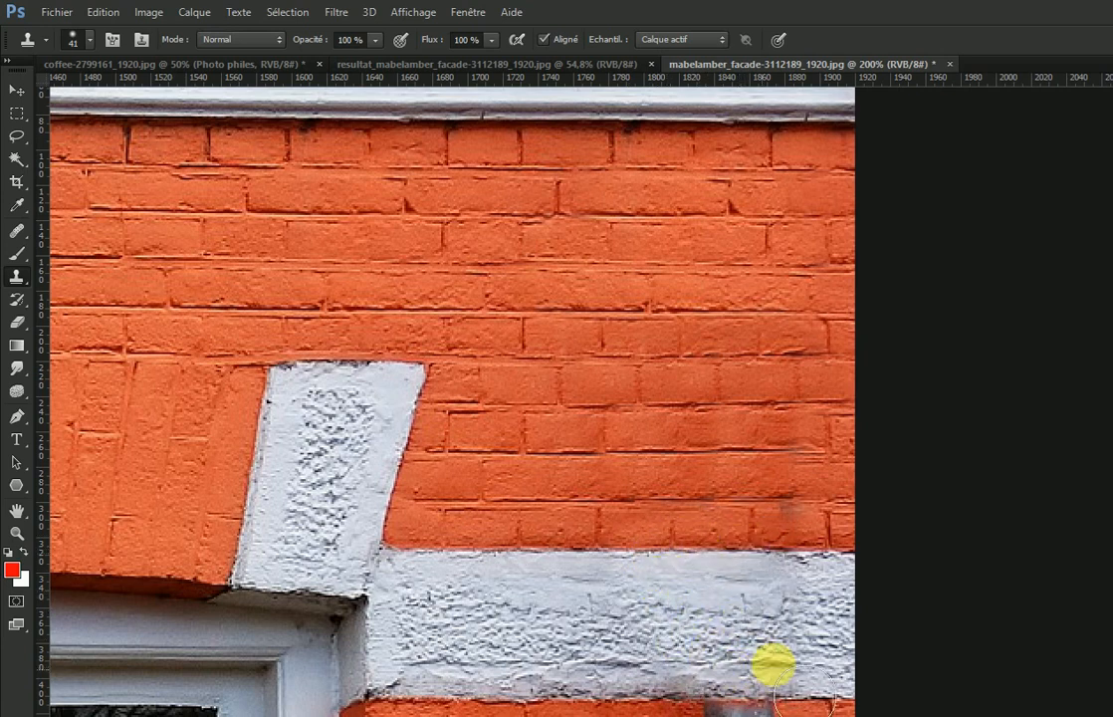
drag(702, 621, 707, 467)
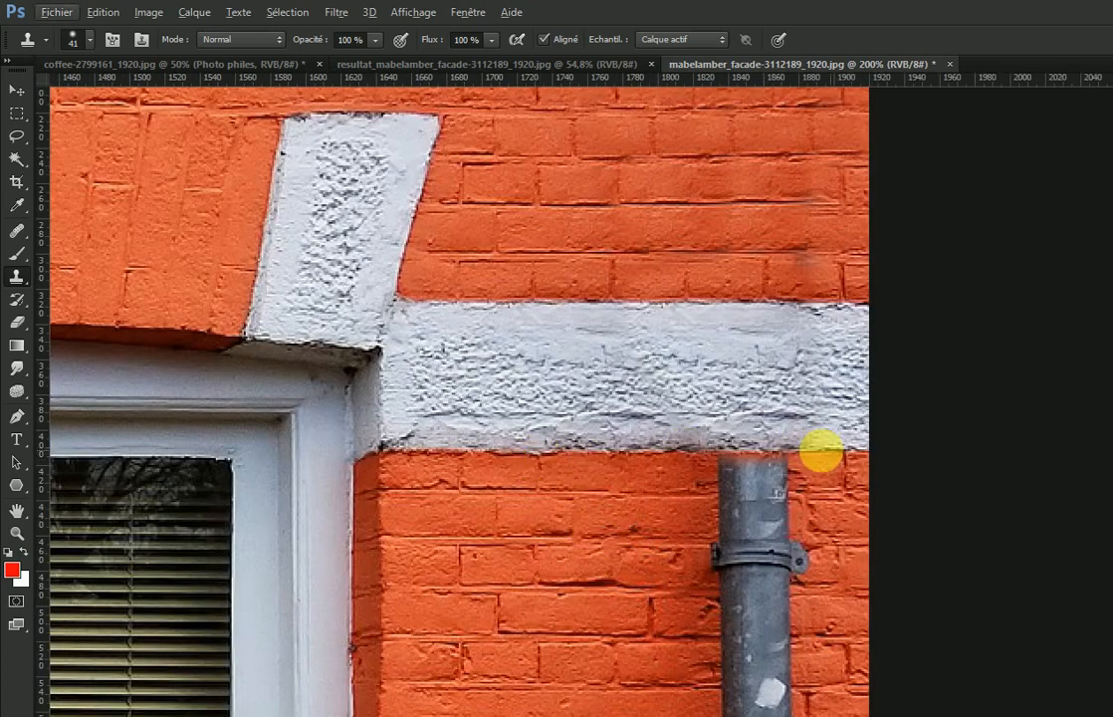
alt+click(788, 286)
mouse_move(781, 257)
mouse_down()
mouse_move(794, 260)
mouse_move(805, 217)
mouse_up()
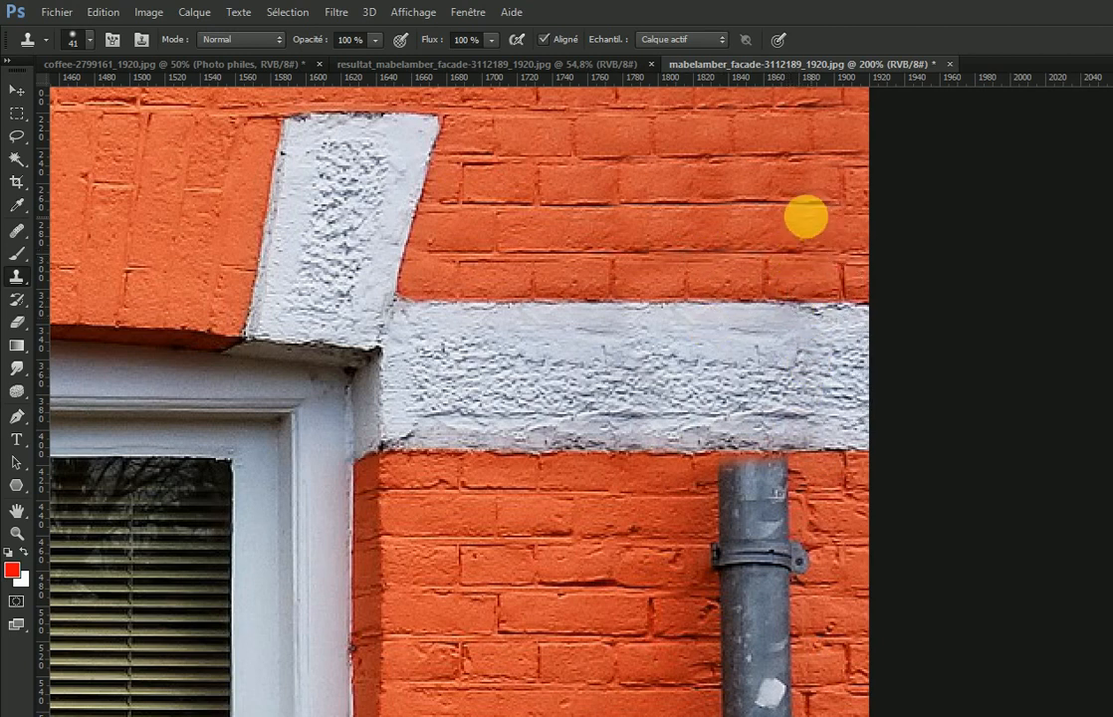
Step: Review the whole facade, switch to the resultat_mabelamber_facade-3112189_1920.jpg document and examine the retouched wall at the upper corner beside the second window
alt+click(773, 397)
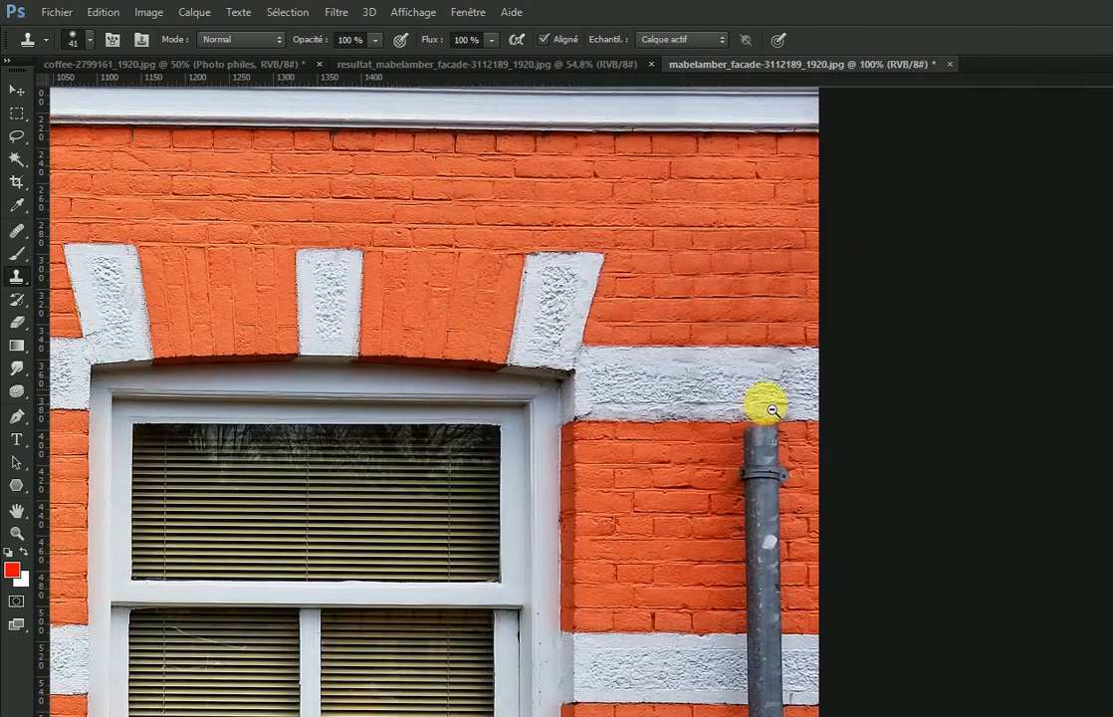
alt+click(759, 394)
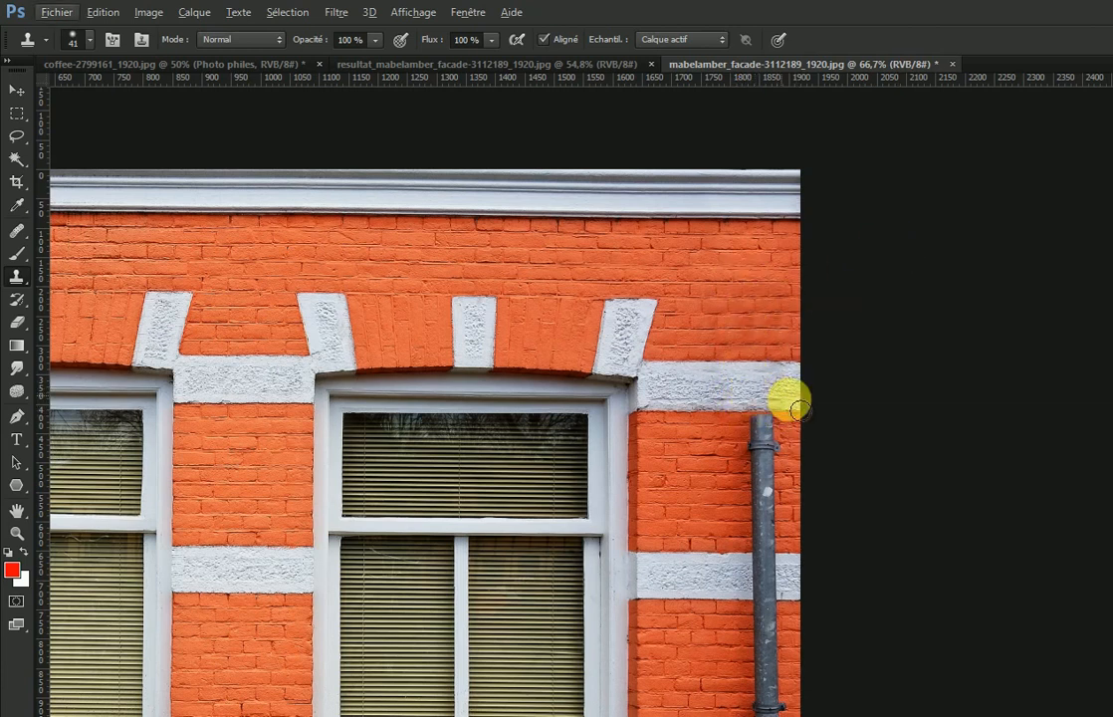
alt+click(752, 564)
alt+click(752, 563)
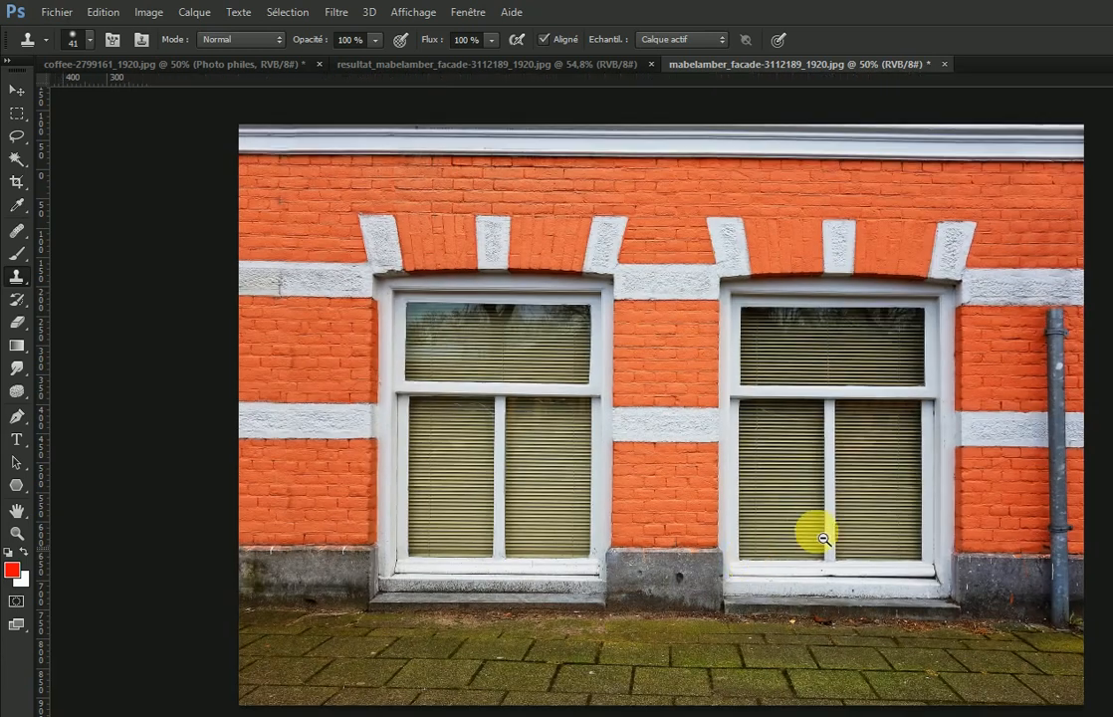
click(553, 66)
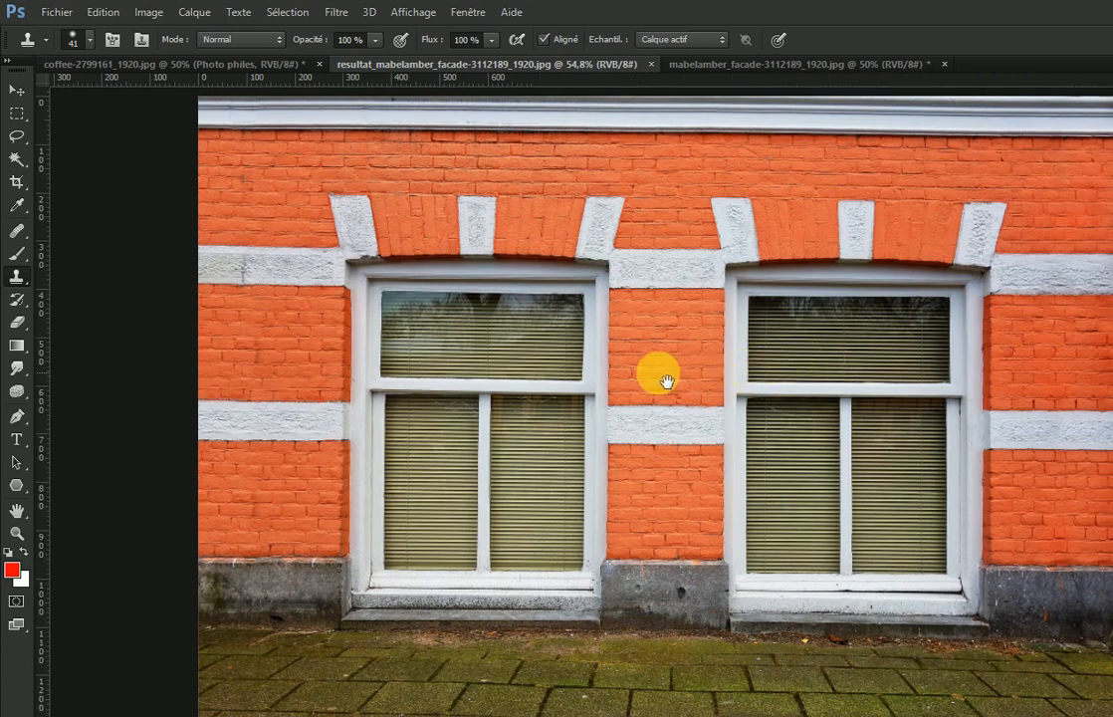
ctrl+click(971, 365)
drag(967, 358, 664, 377)
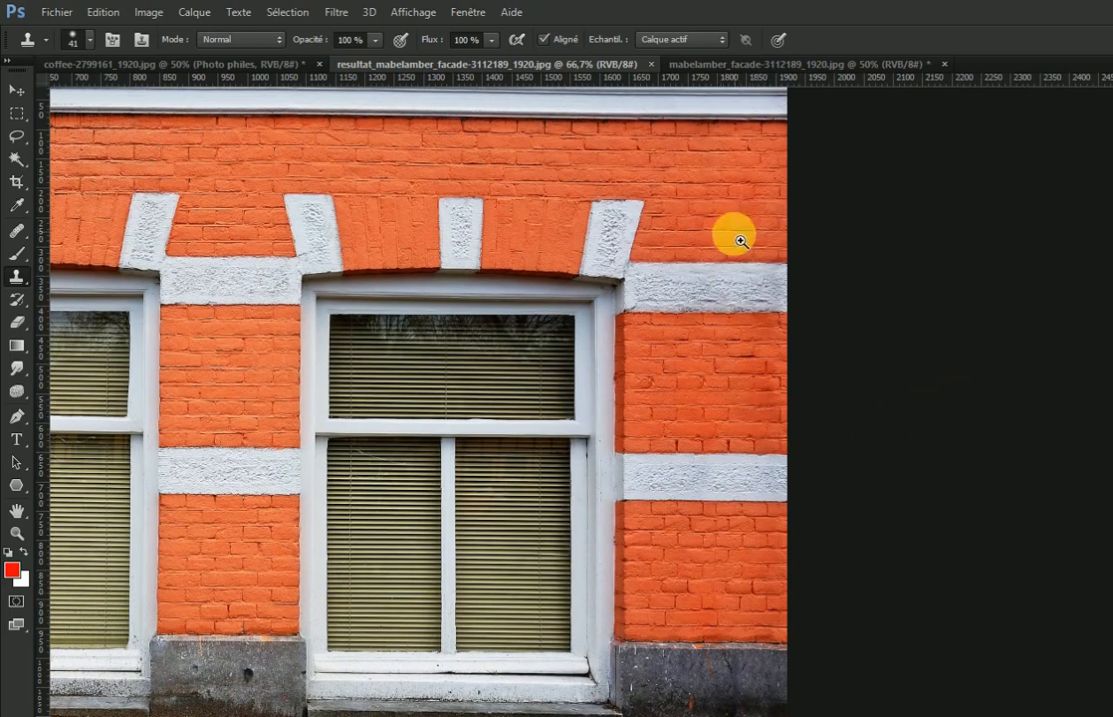
drag(737, 247, 796, 226)
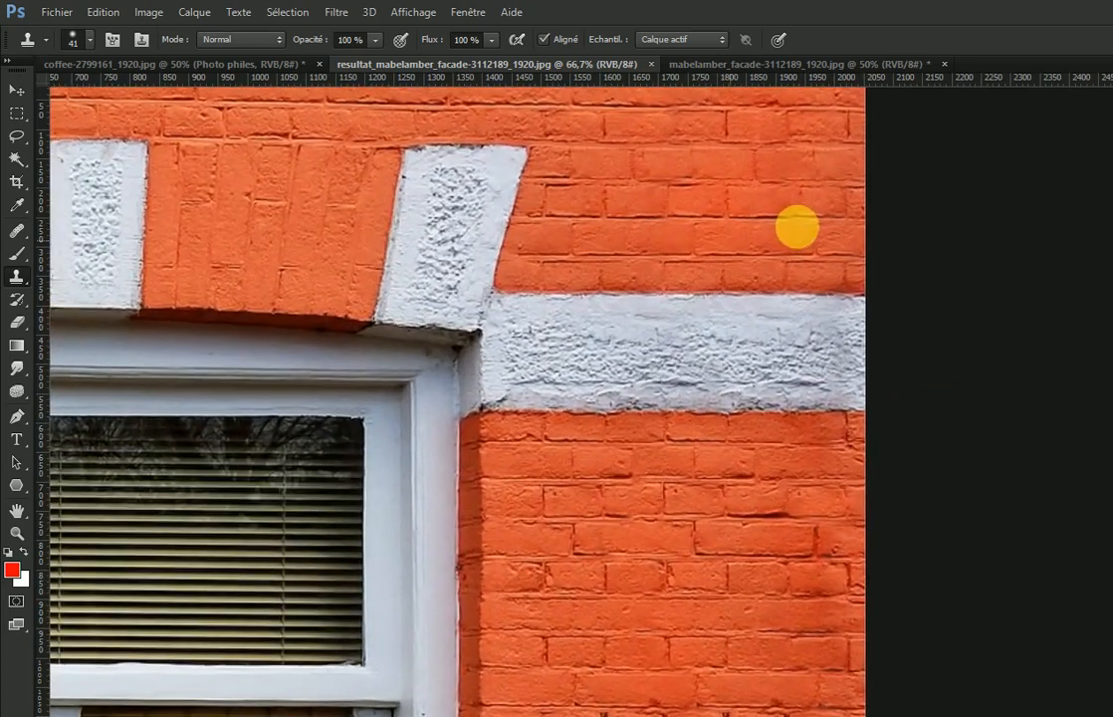
drag(717, 271, 711, 455)
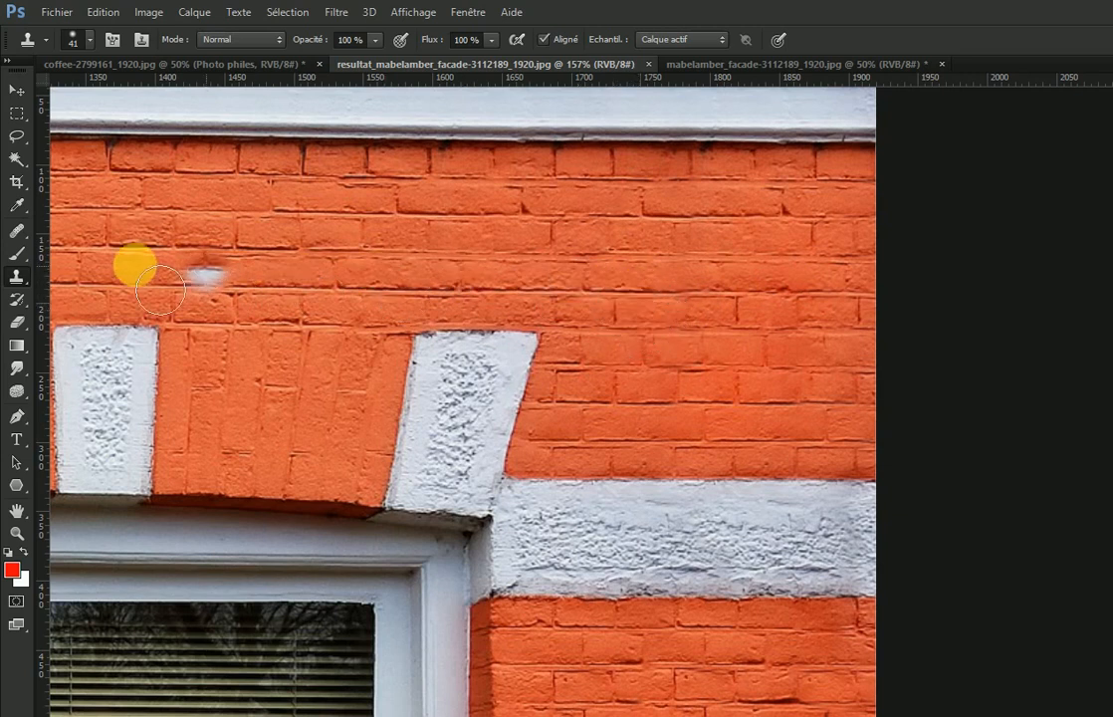
Step: Break up the repeated brick joints above the upper white band by cloning with a 15 px brush
mouse_move(597, 217)
mouse_down()
mouse_move(571, 225)
mouse_move(579, 229)
mouse_up()
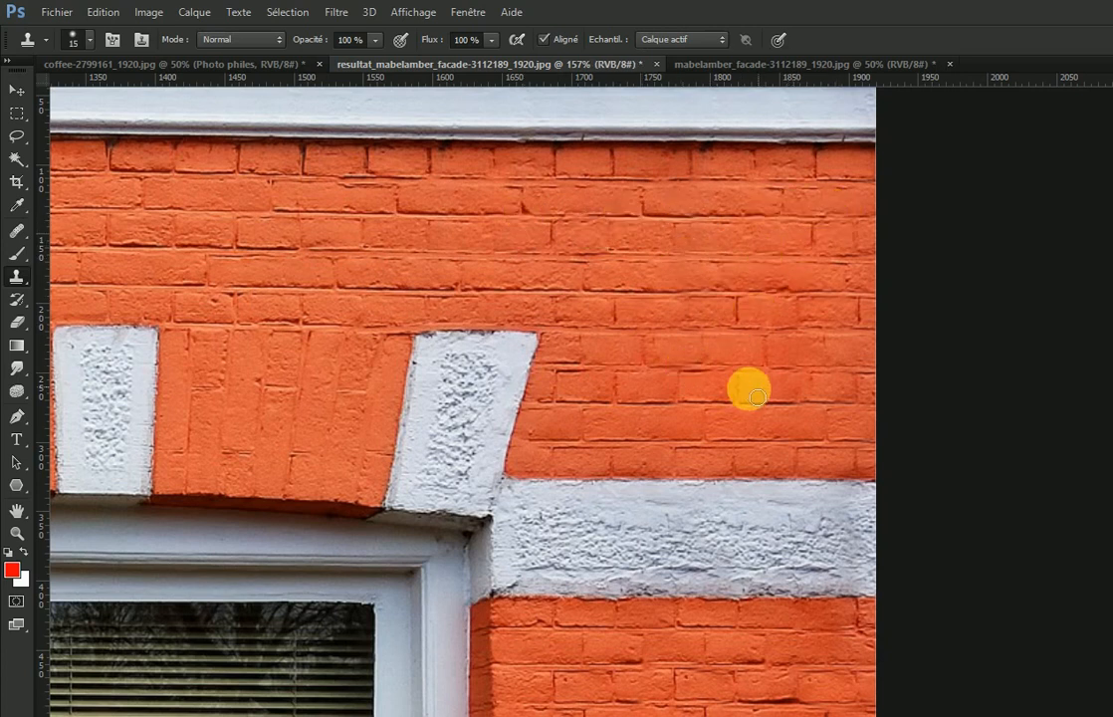
drag(622, 406, 768, 398)
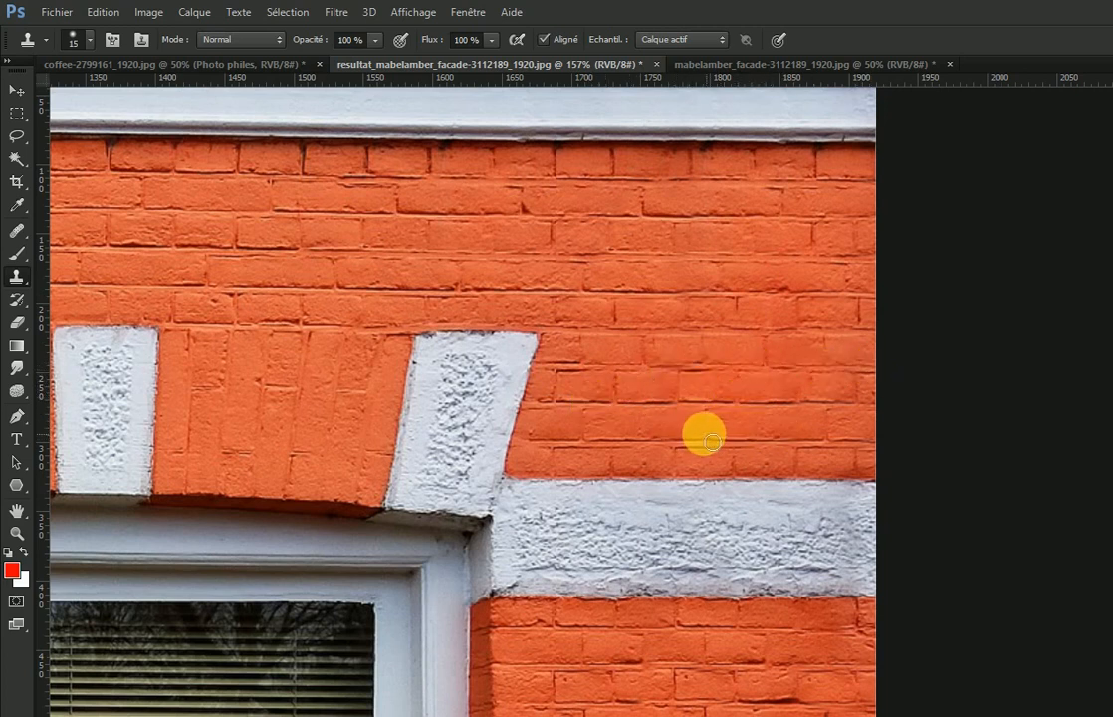
drag(715, 560, 703, 383)
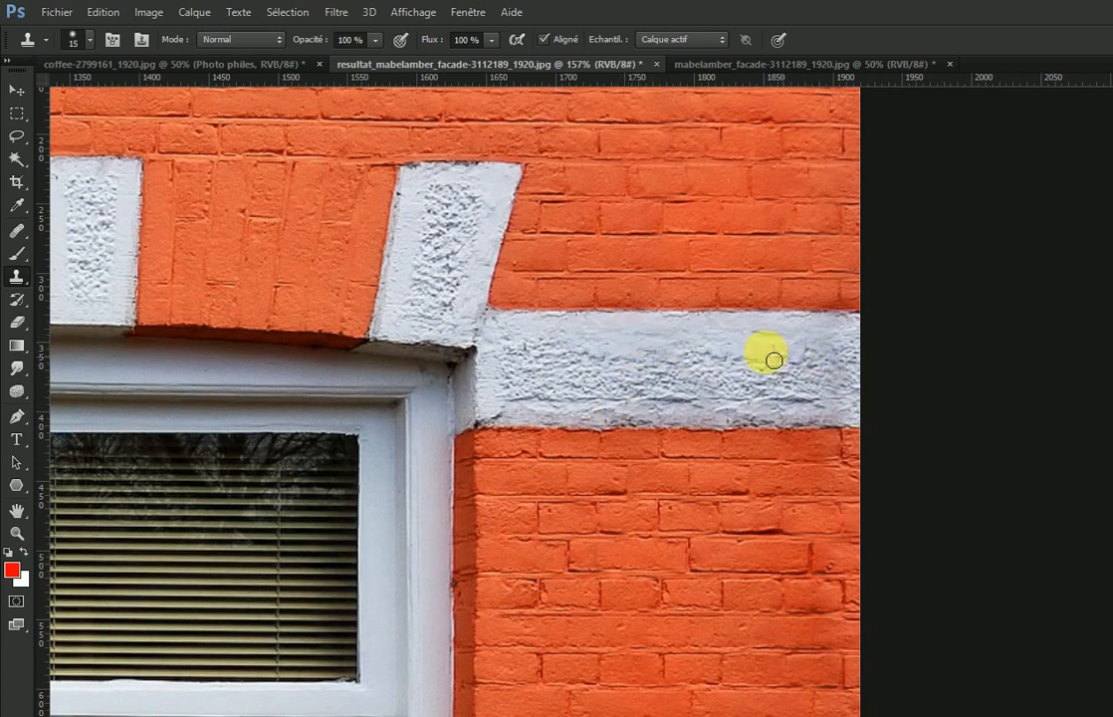
Step: Examine the retouched bricks and white bands down the wall beside the second window for repeated patterns
key(space)
drag(745, 520, 748, 330)
drag(713, 545, 702, 506)
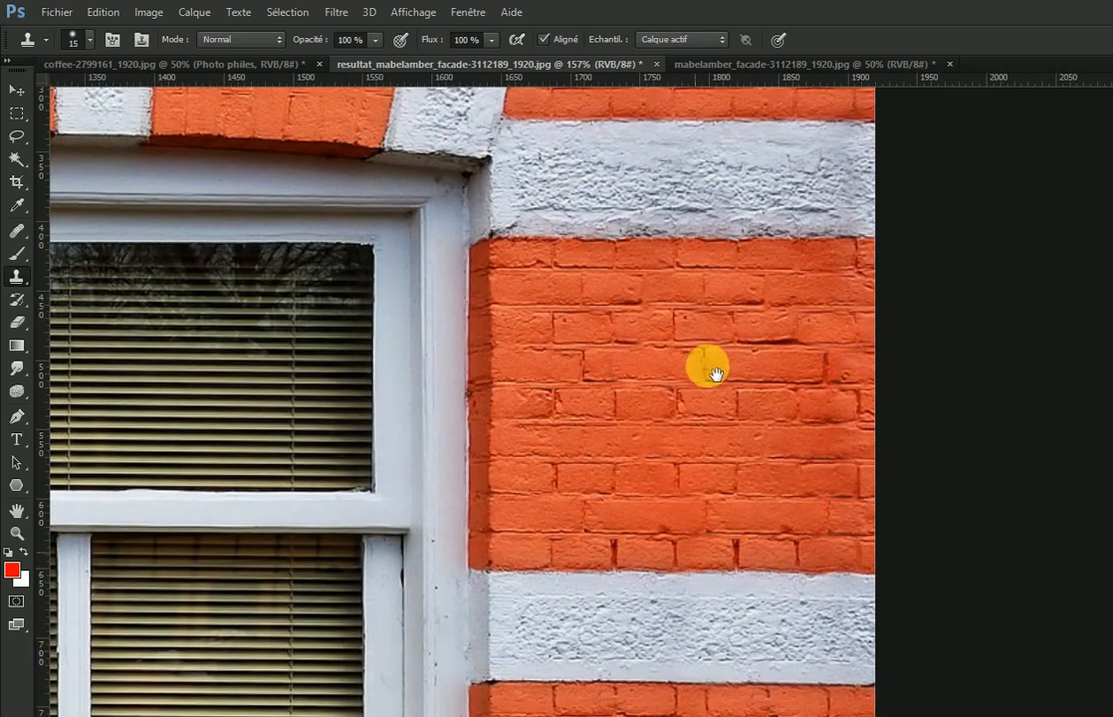
drag(708, 367, 708, 328)
drag(694, 430, 683, 332)
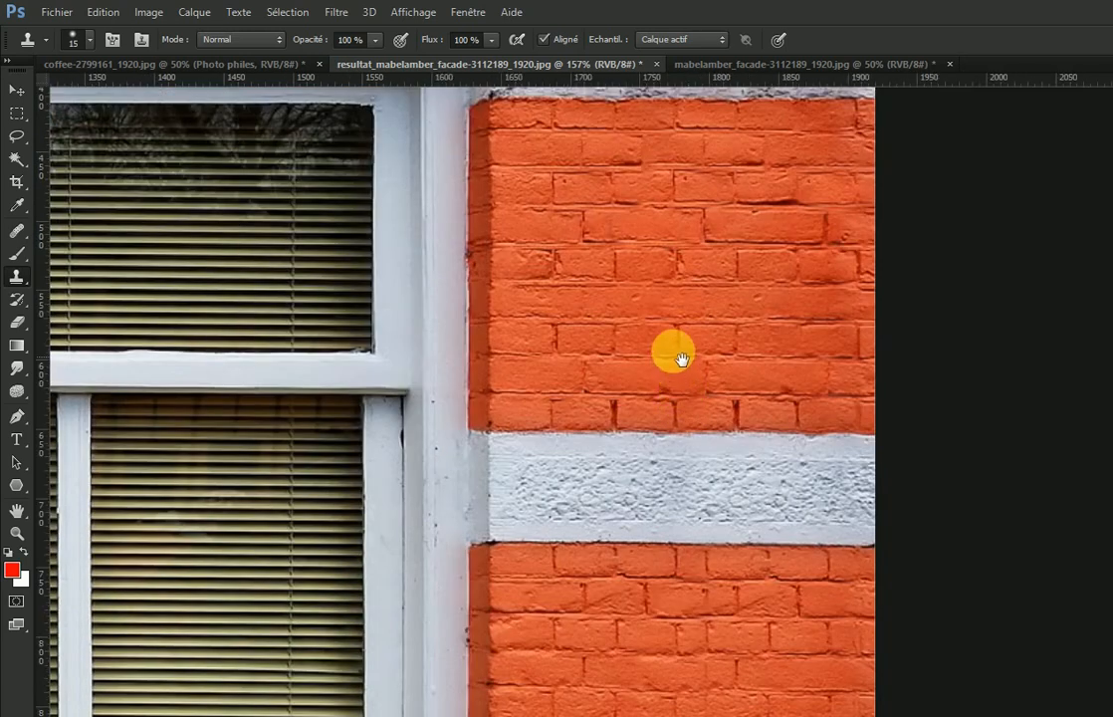
drag(675, 460, 663, 311)
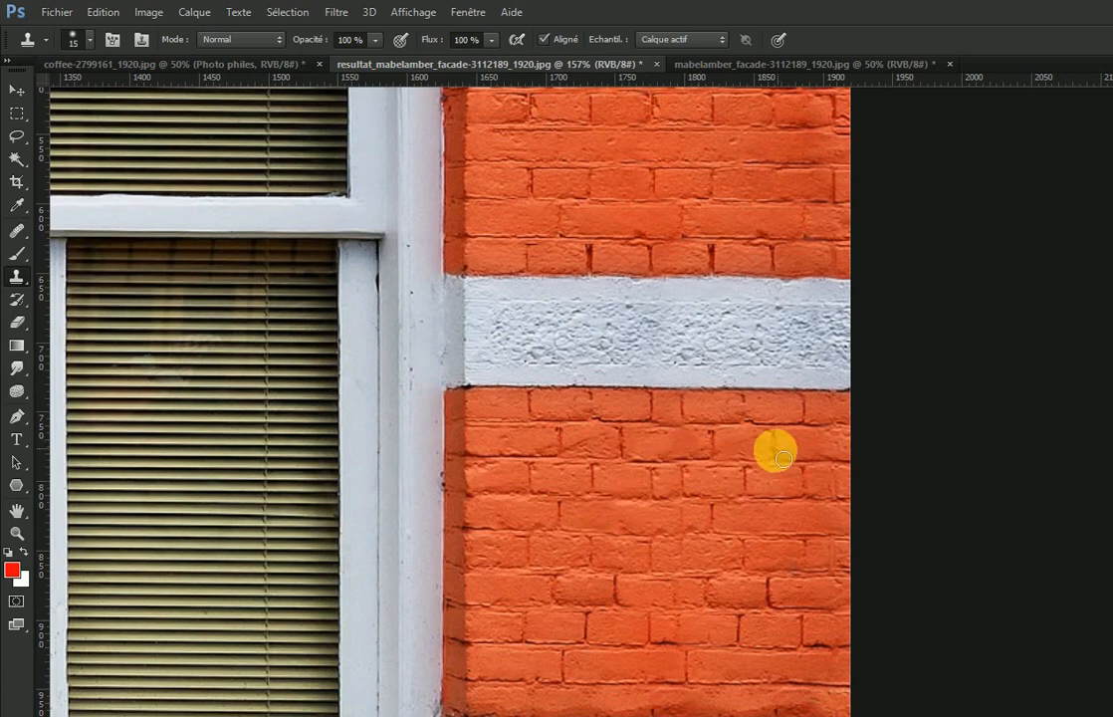
click(681, 527)
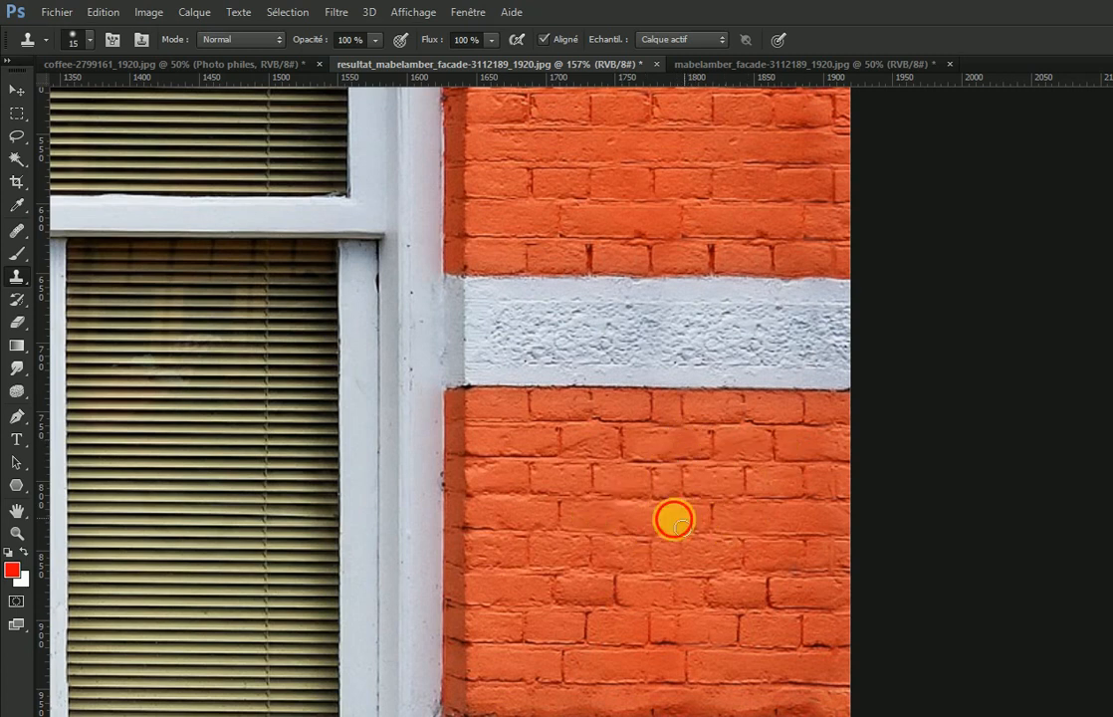
alt+click(700, 561)
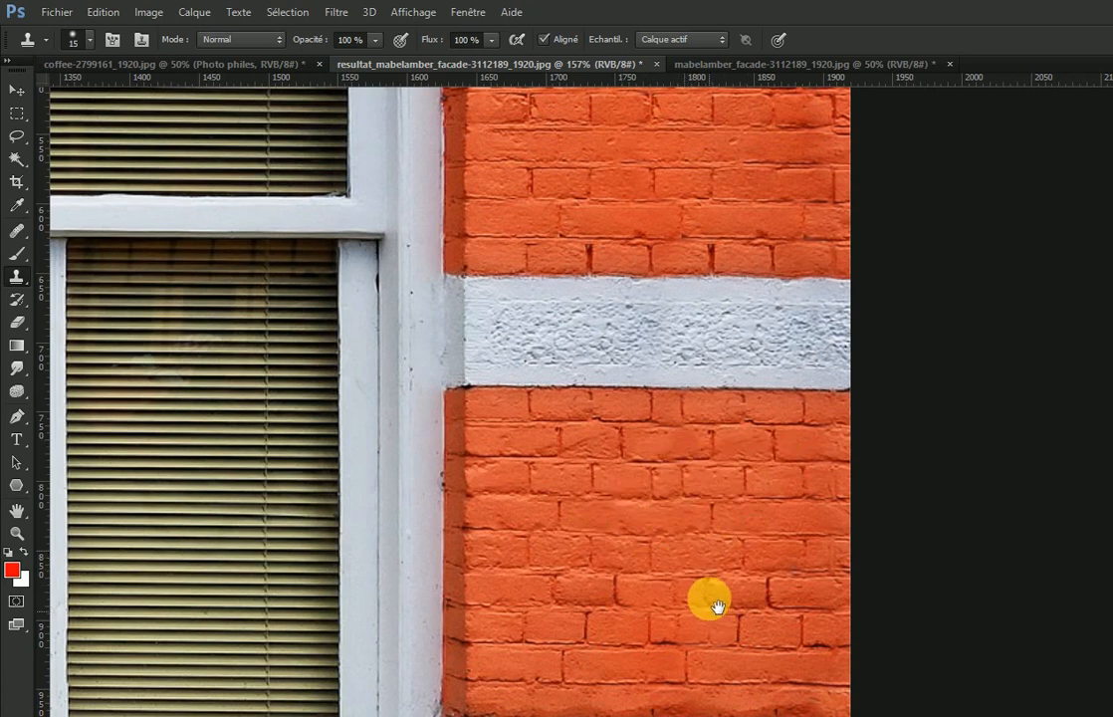
Step: Examine the retouched wall down to the grey plinth, the whole facade, and the bricks above the upper white band beside the second window
scroll(713, 469, down, 5)
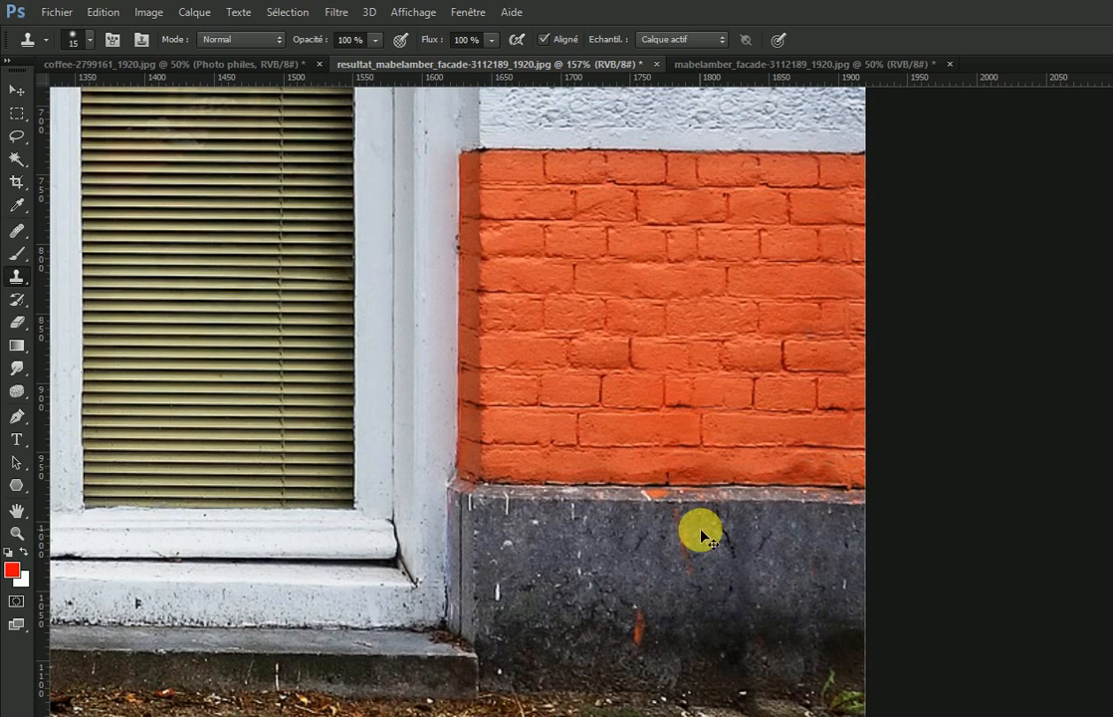
key(ctrl+0)
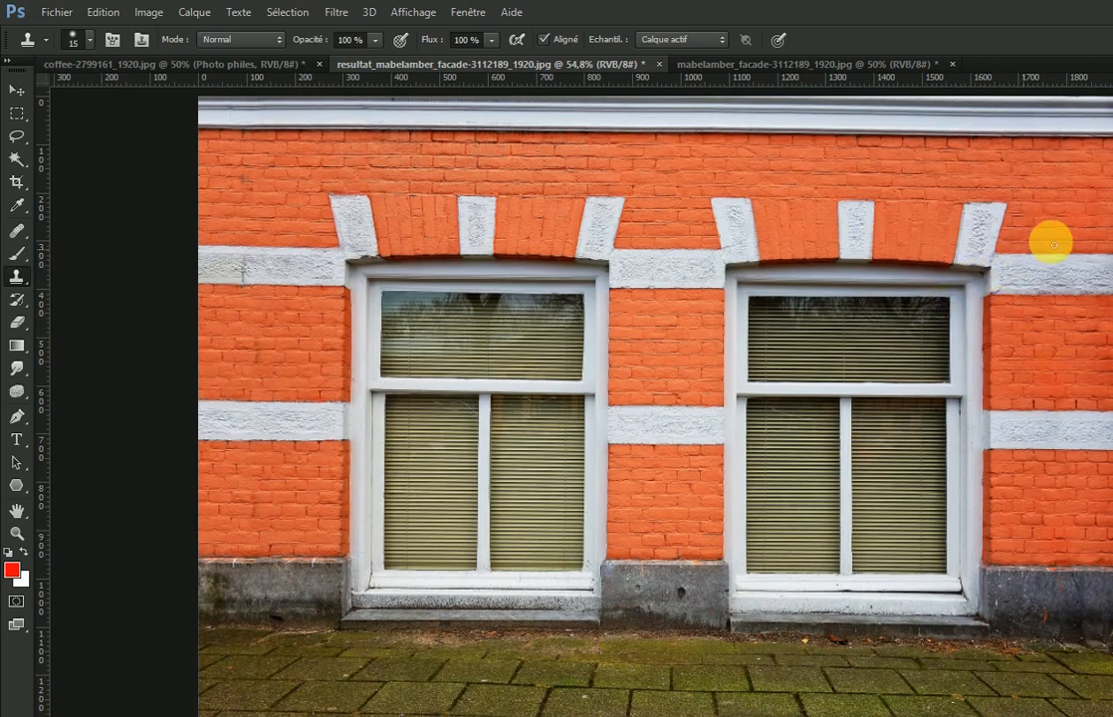
drag(1094, 220, 1112, 221)
drag(1050, 256, 944, 322)
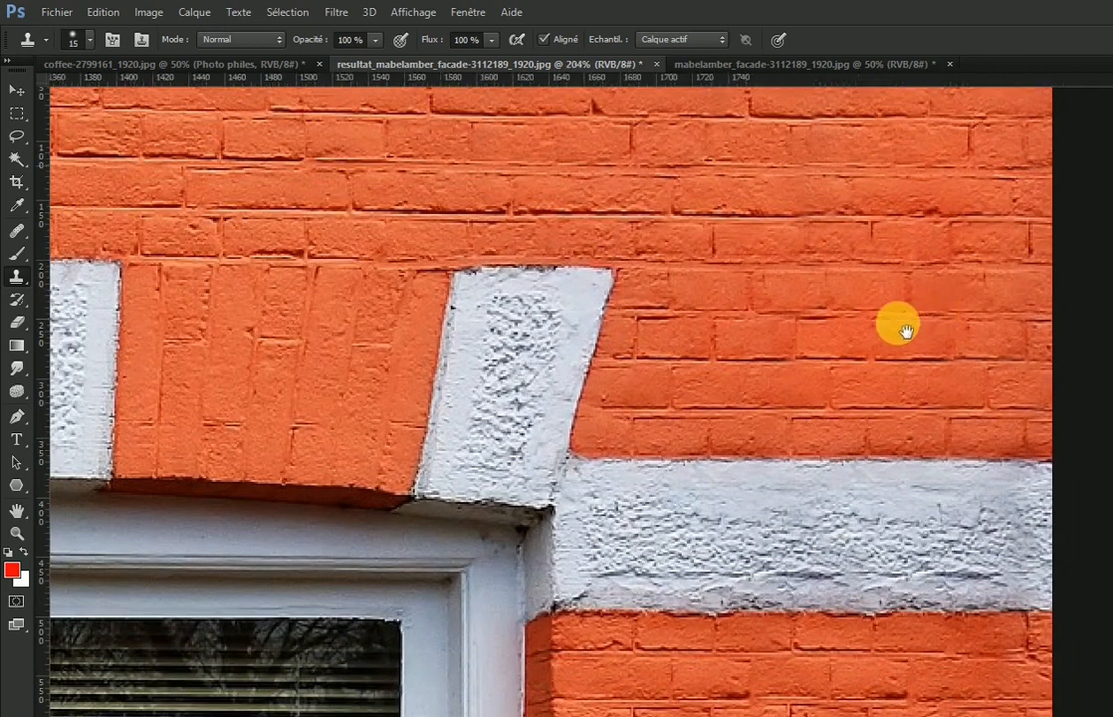
alt+click(789, 343)
alt+click(787, 344)
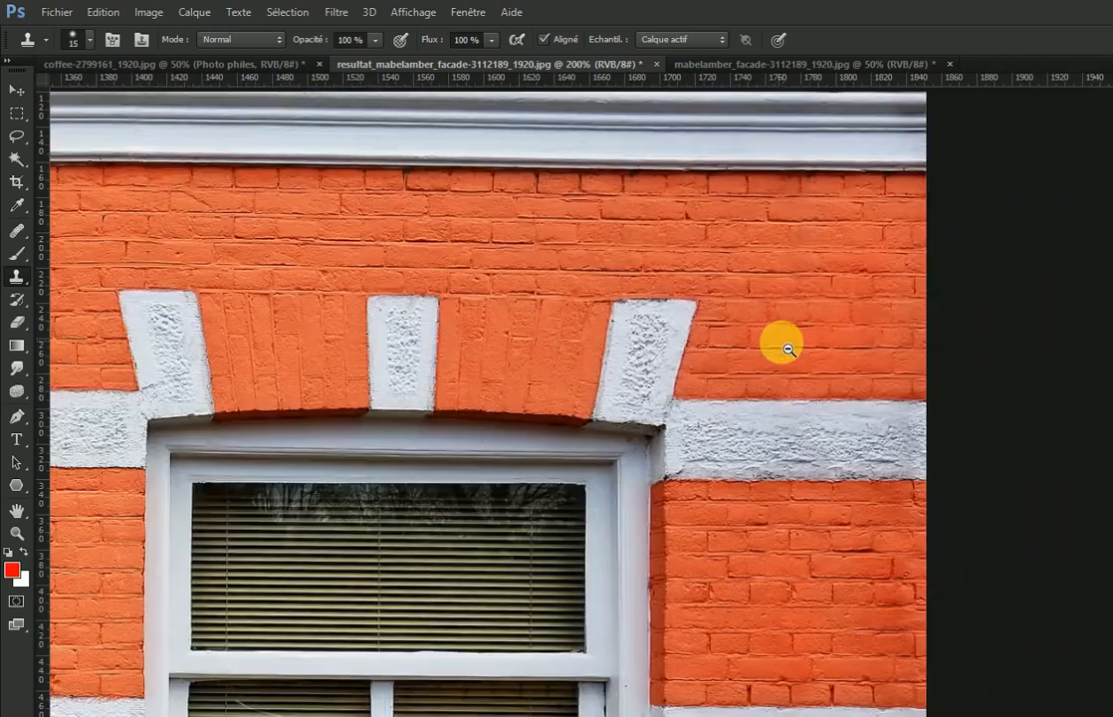
Step: Sharpen the facade photo with the Accentuation filter at 43 % gain, 1,0 pixel radius and threshold 0
click(334, 12)
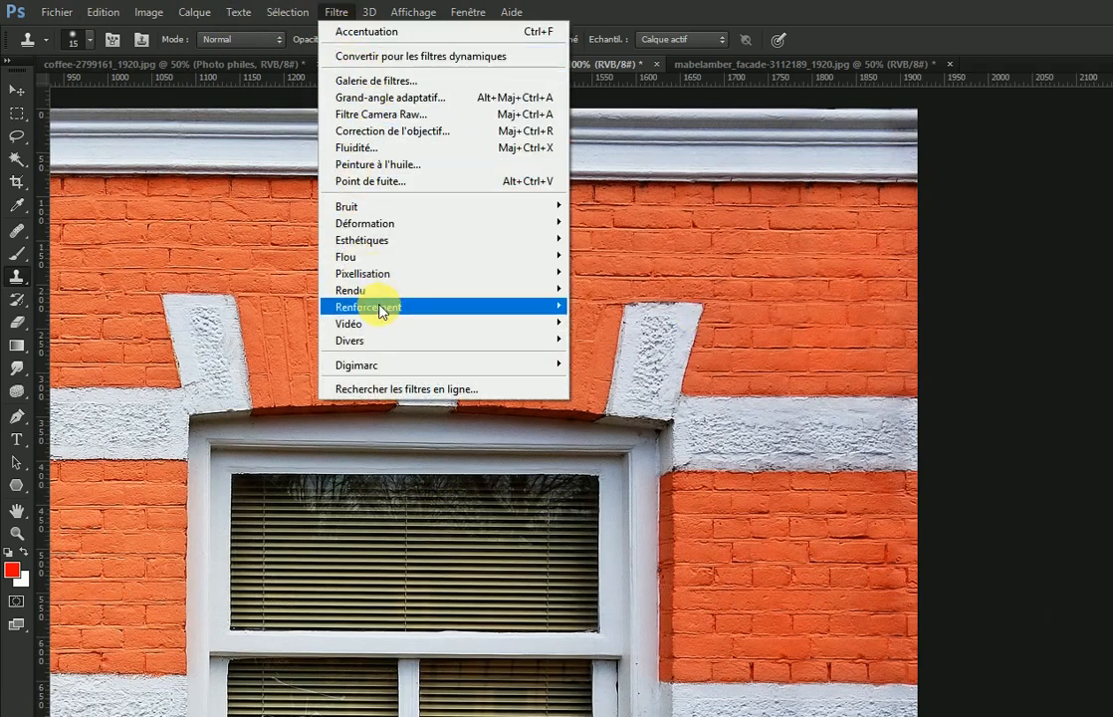
mouse_move(340, 308)
click(259, 299)
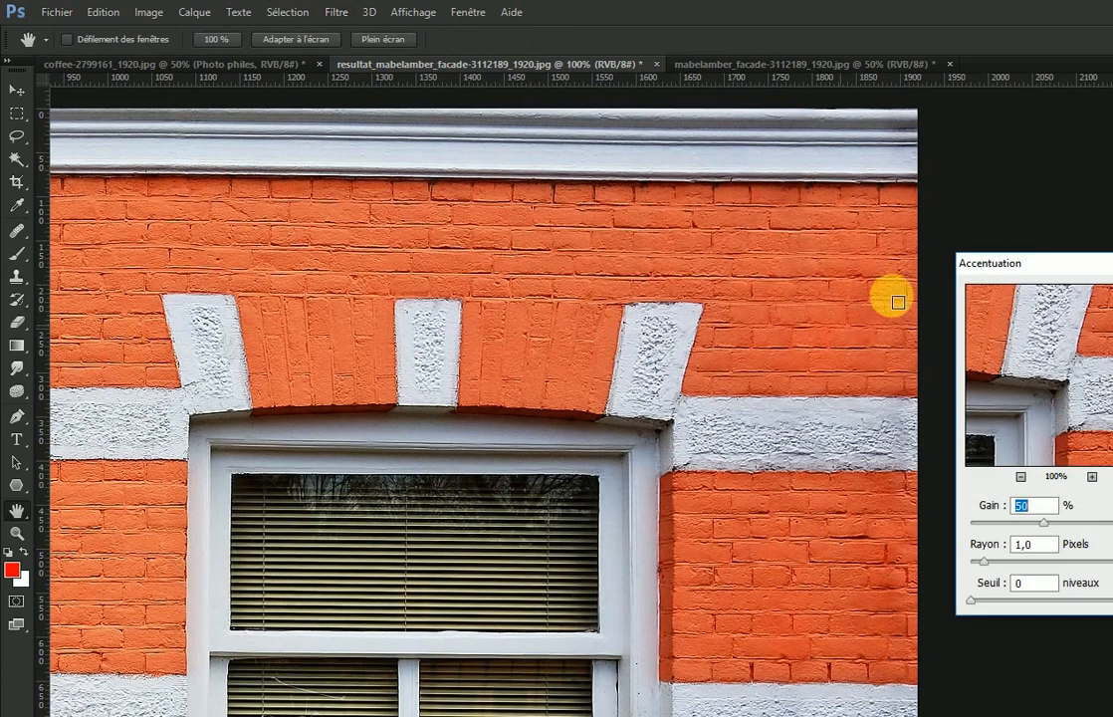
drag(1043, 267, 731, 265)
drag(742, 350, 729, 463)
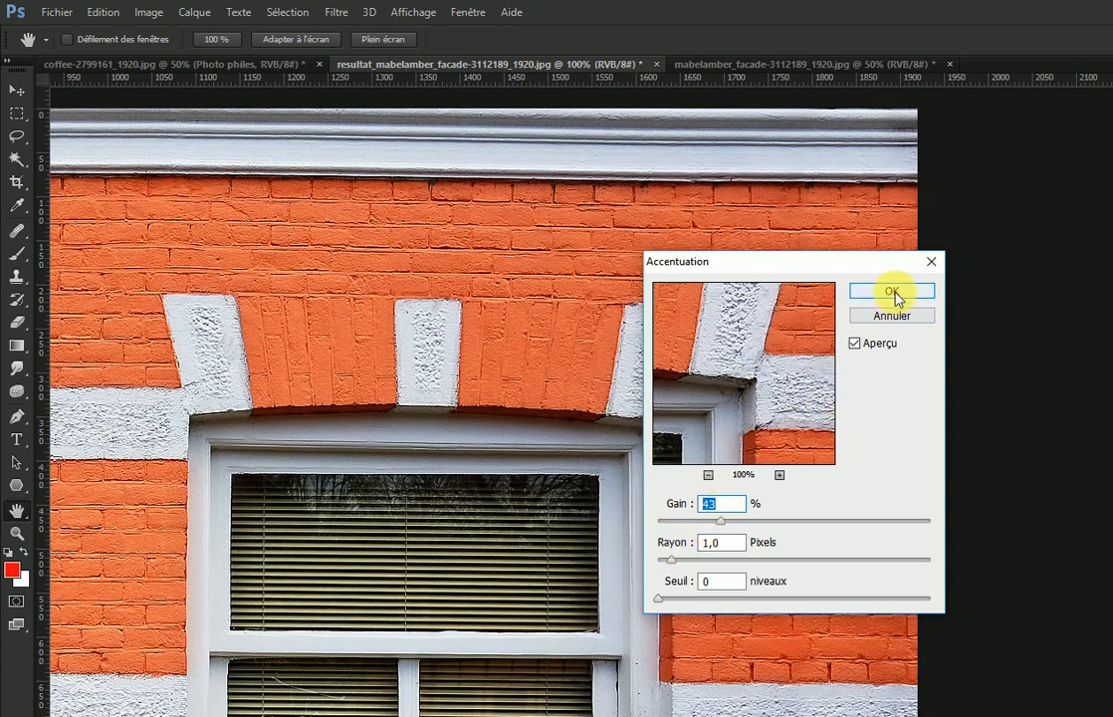
click(893, 292)
key(s)
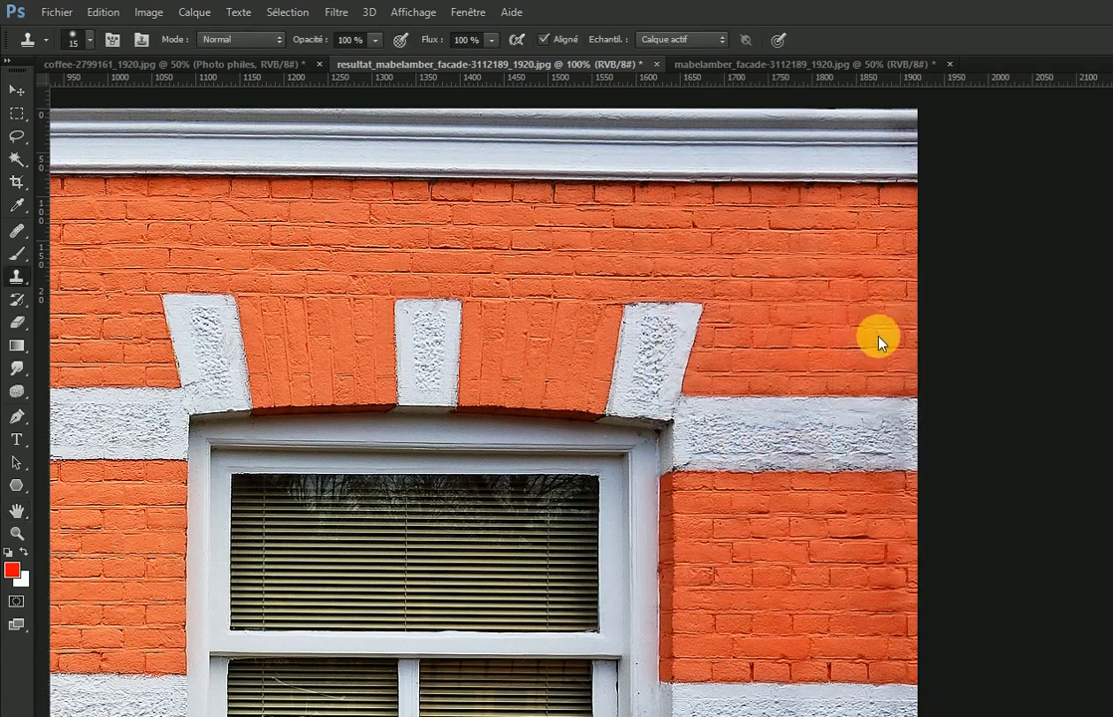
Step: Review the sharpened facade as a whole and examine the retouched bricks and white bands beside the second window up close
scroll(713, 356, down, 3)
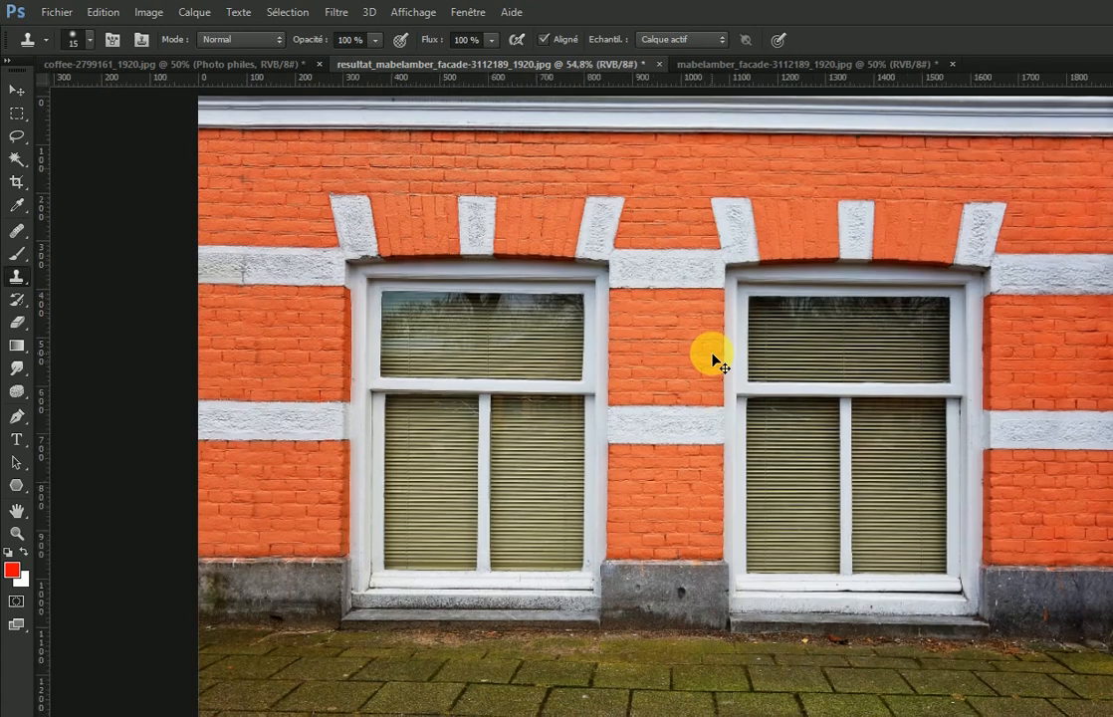
alt+click(775, 464)
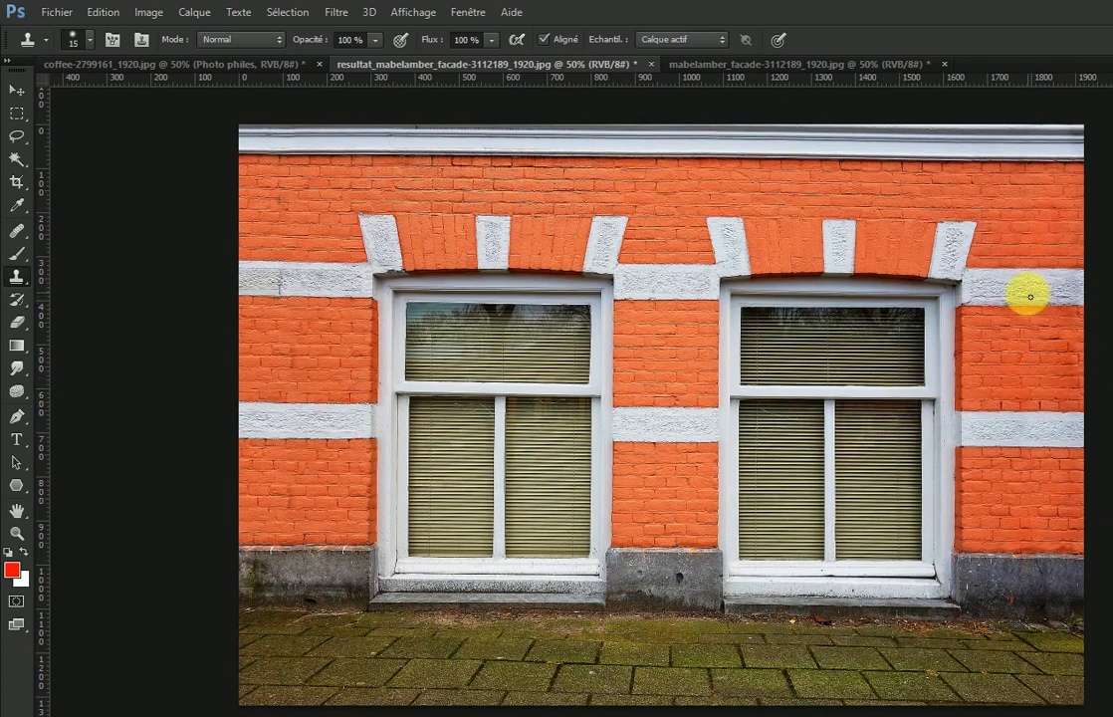
drag(1044, 329, 1111, 324)
drag(994, 349, 899, 364)
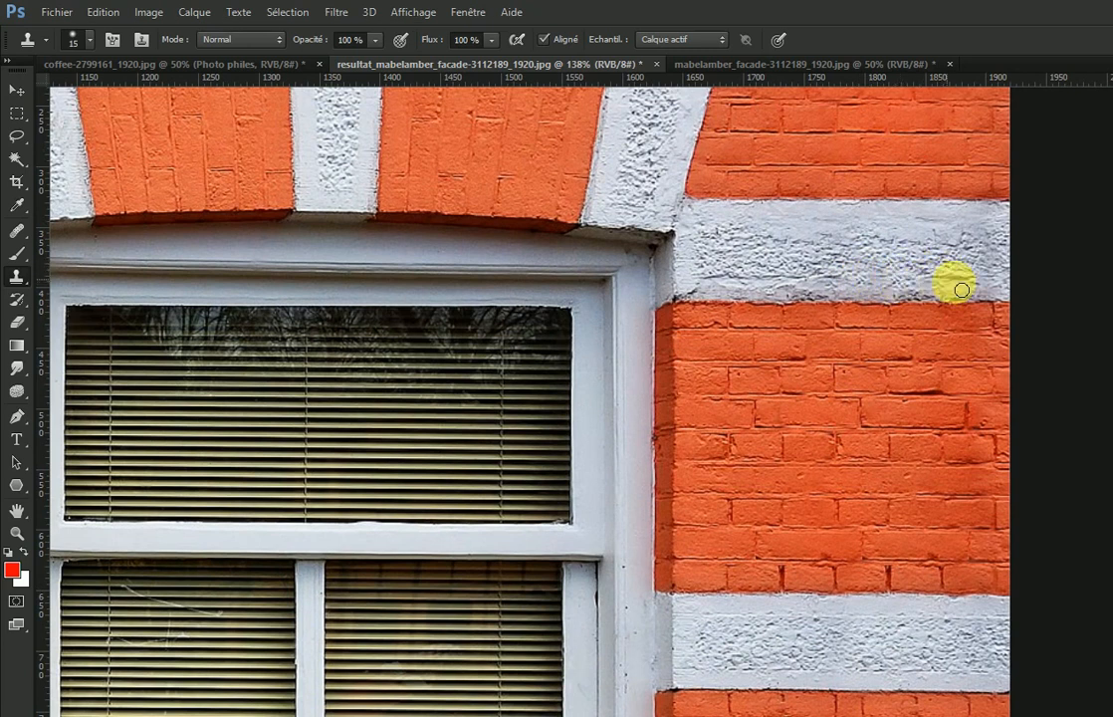
key(ctrl+0)
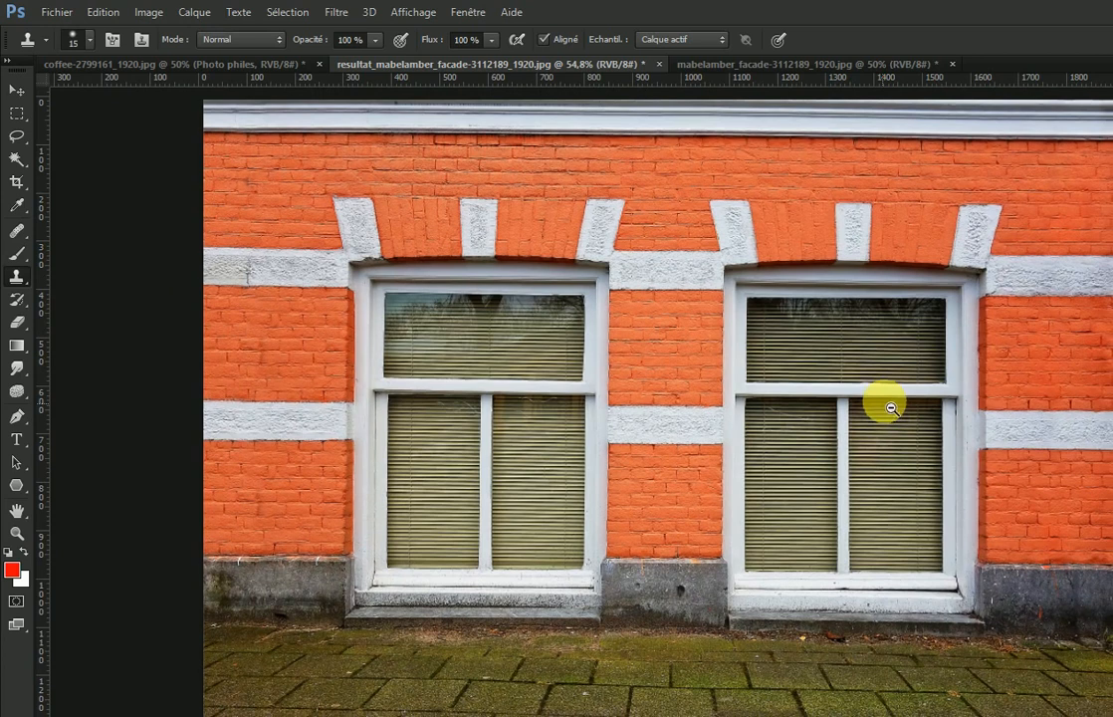
alt+click(891, 406)
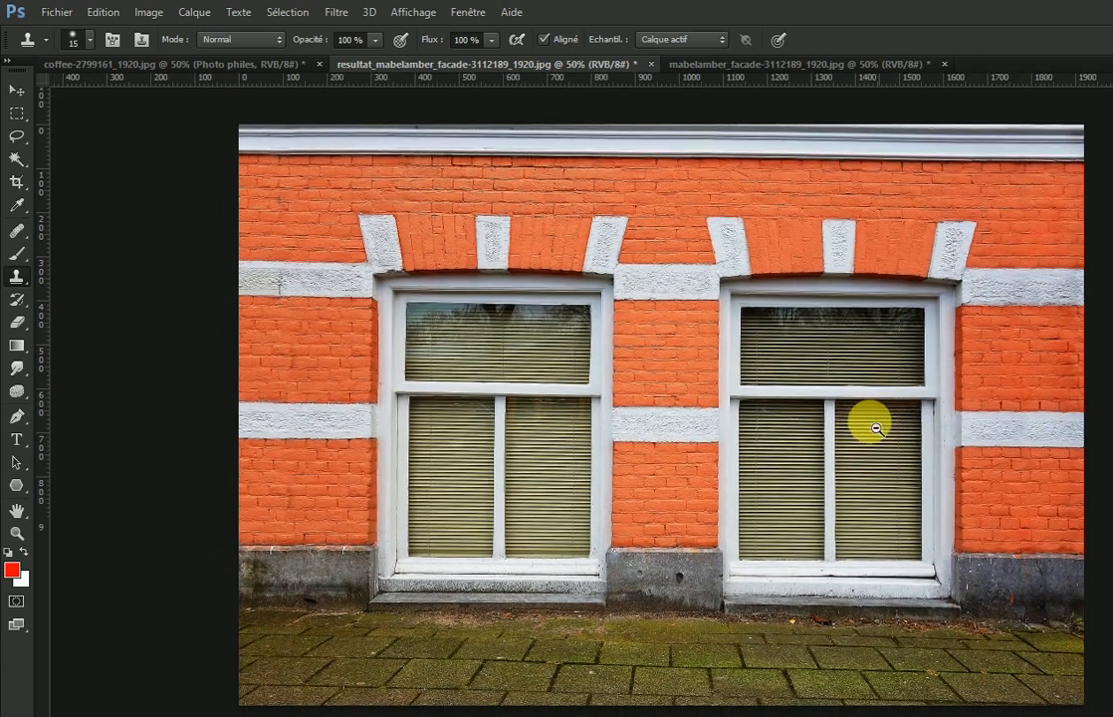